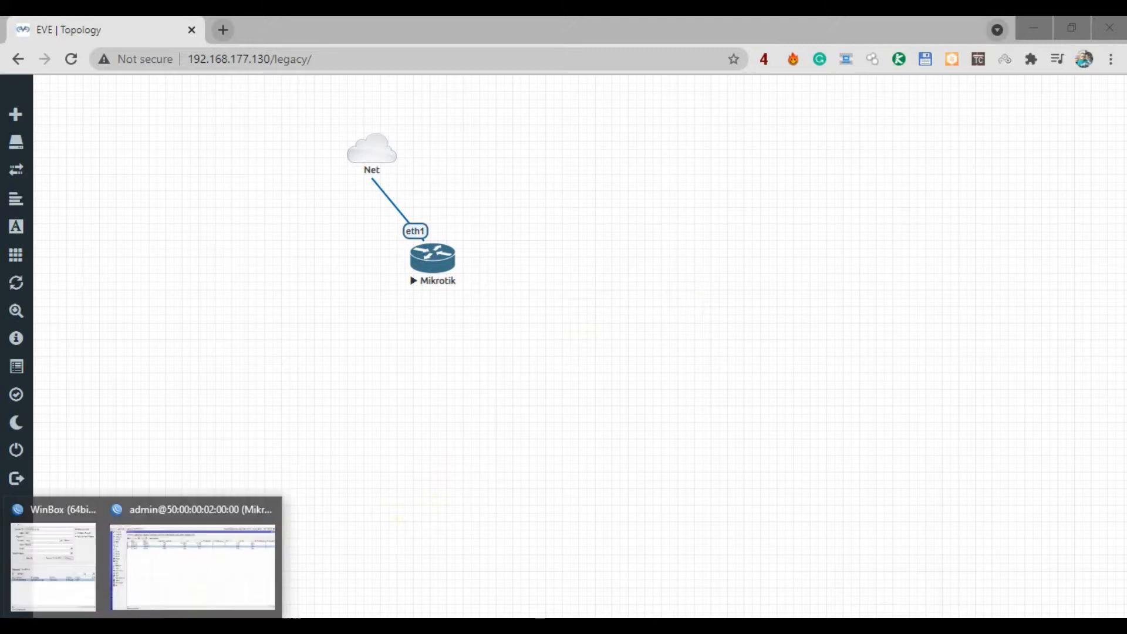
Bring the WinBox router session to the front, showing interfaces ether1–ether4.
{"action": "left_click", "coordinate": [203, 580]}
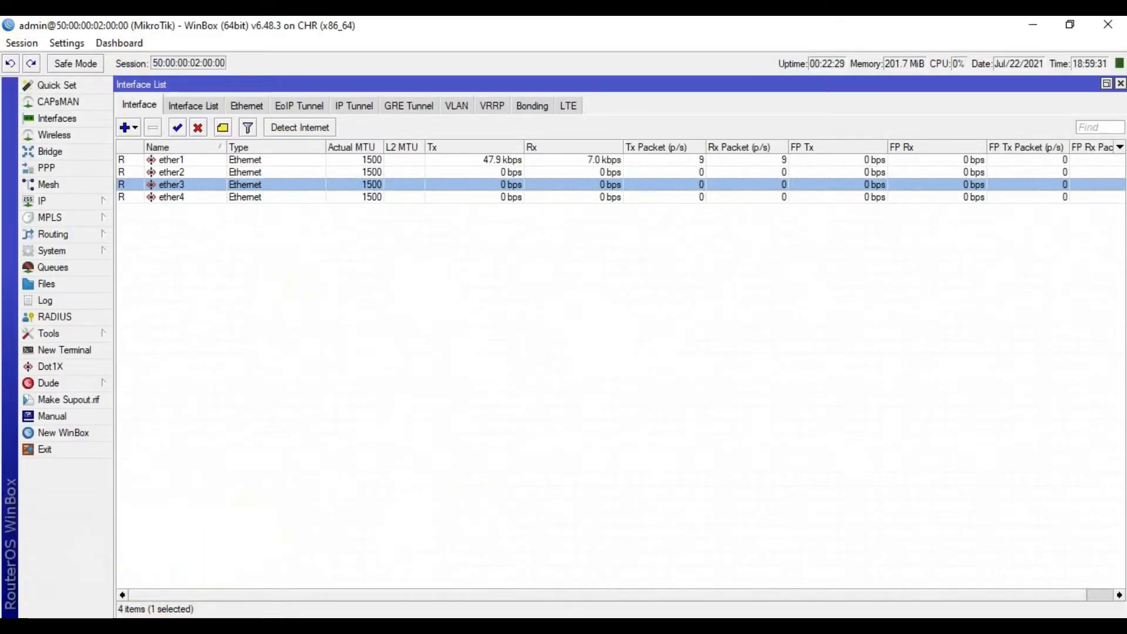
Check the admin login name in the WinBox login window, then return to the router session.
{"action": "mouse_move", "coordinate": [138, 626]}
{"action": "left_click", "coordinate": [62, 573]}
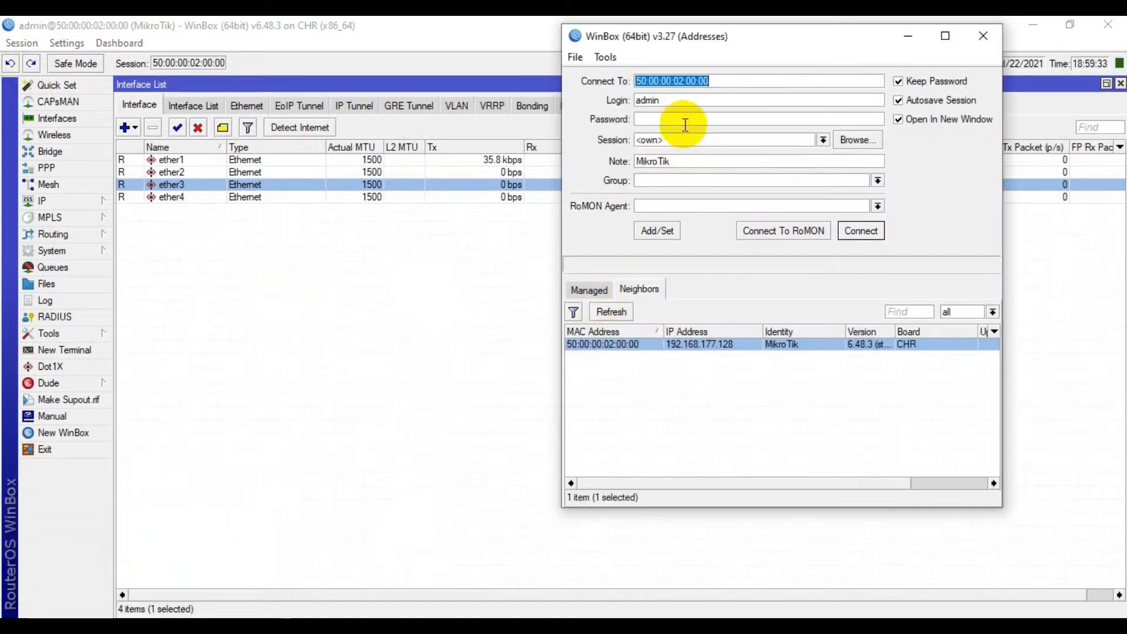
{"action": "double_click", "coordinate": [686, 99]}
{"action": "left_click", "coordinate": [675, 120]}
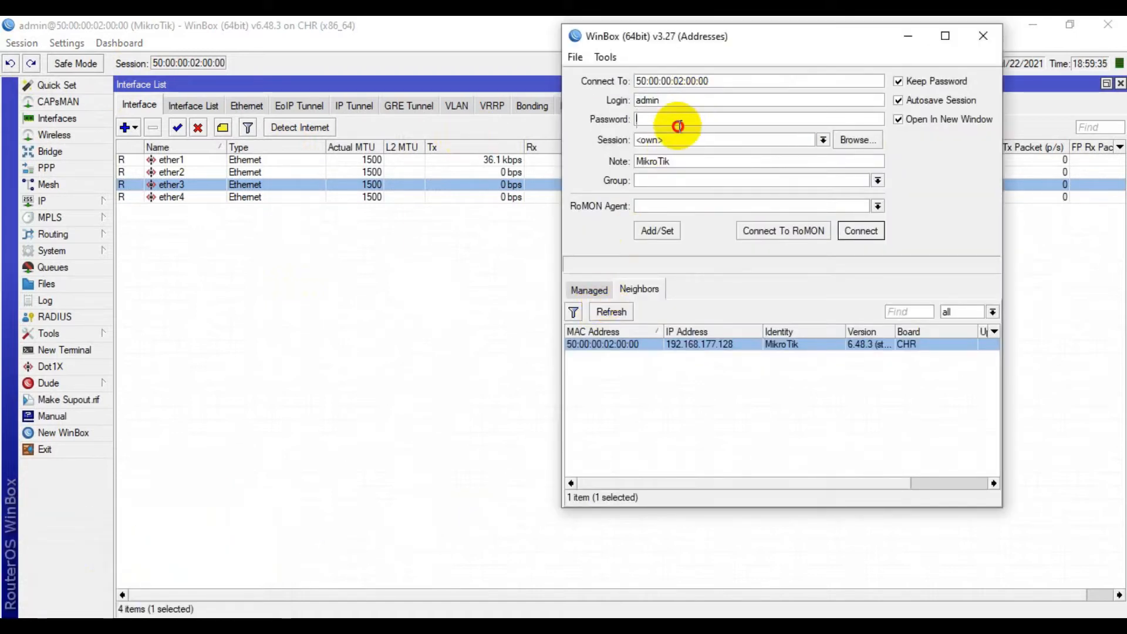
{"action": "left_click", "coordinate": [404, 20]}
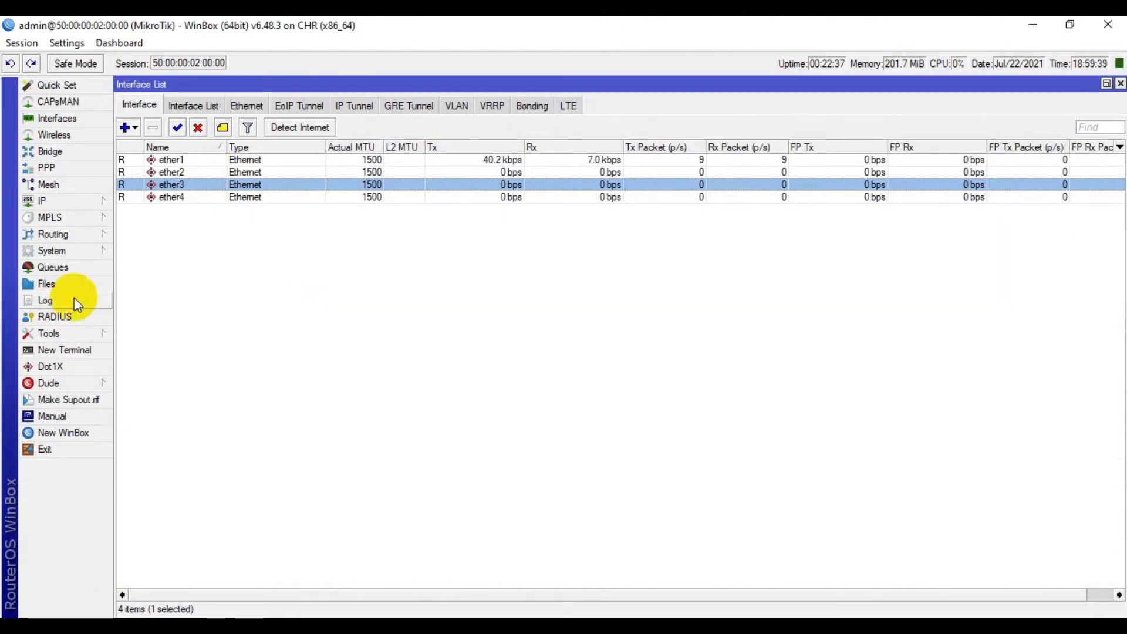
Set and confirm a new password for the admin user in System > Users, then close the session.
{"action": "left_click", "coordinate": [74, 250]}
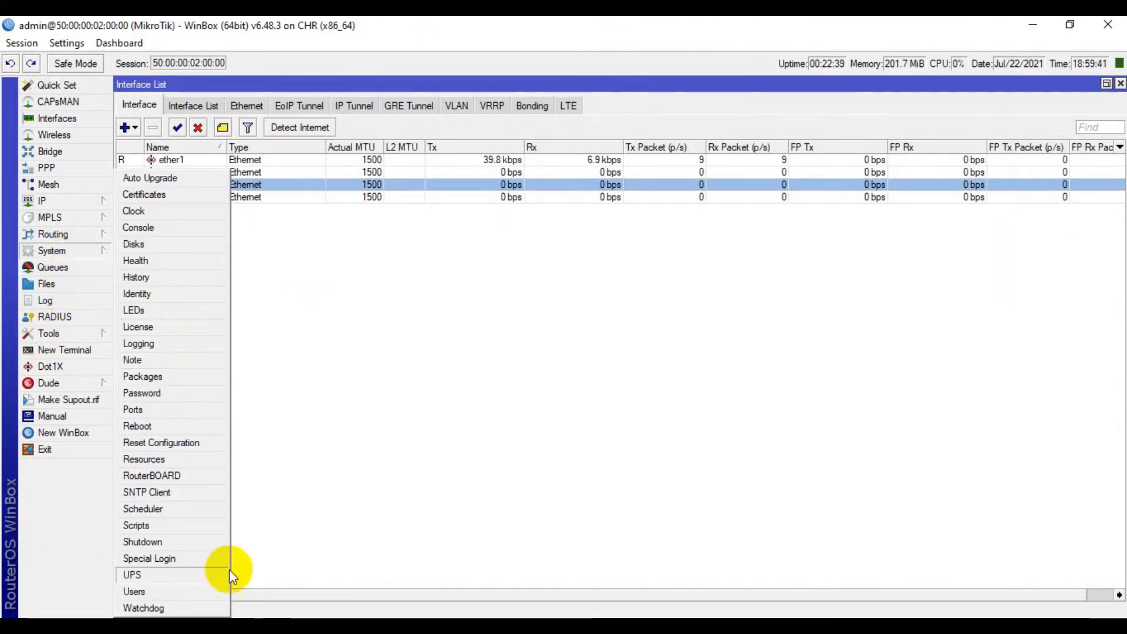
{"action": "left_click", "coordinate": [152, 592]}
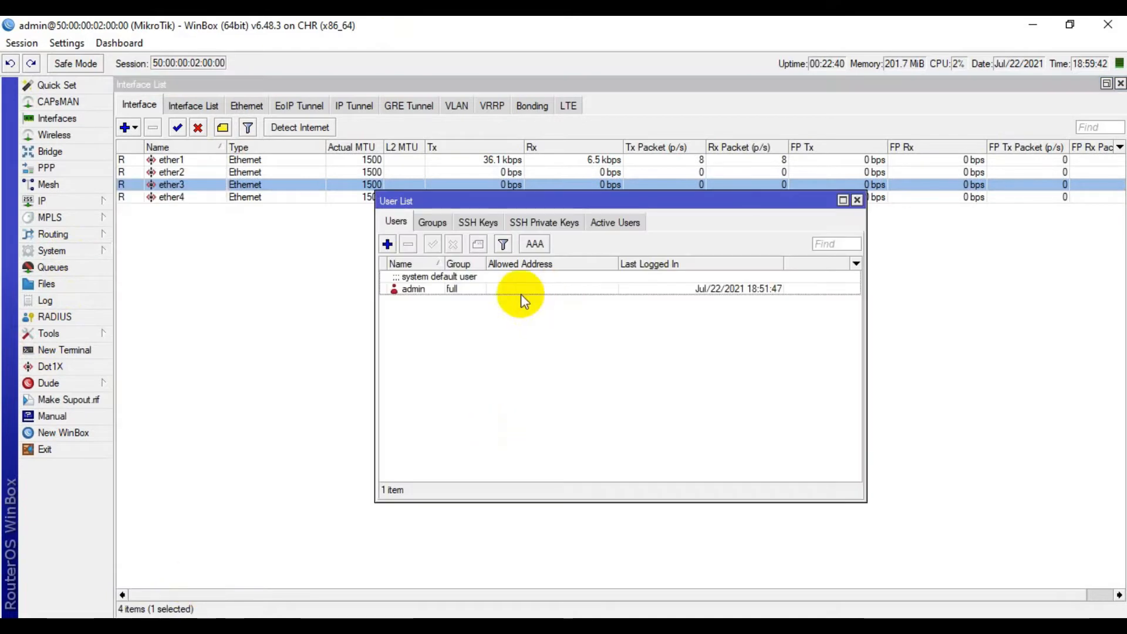
{"action": "double_click", "coordinate": [439, 283]}
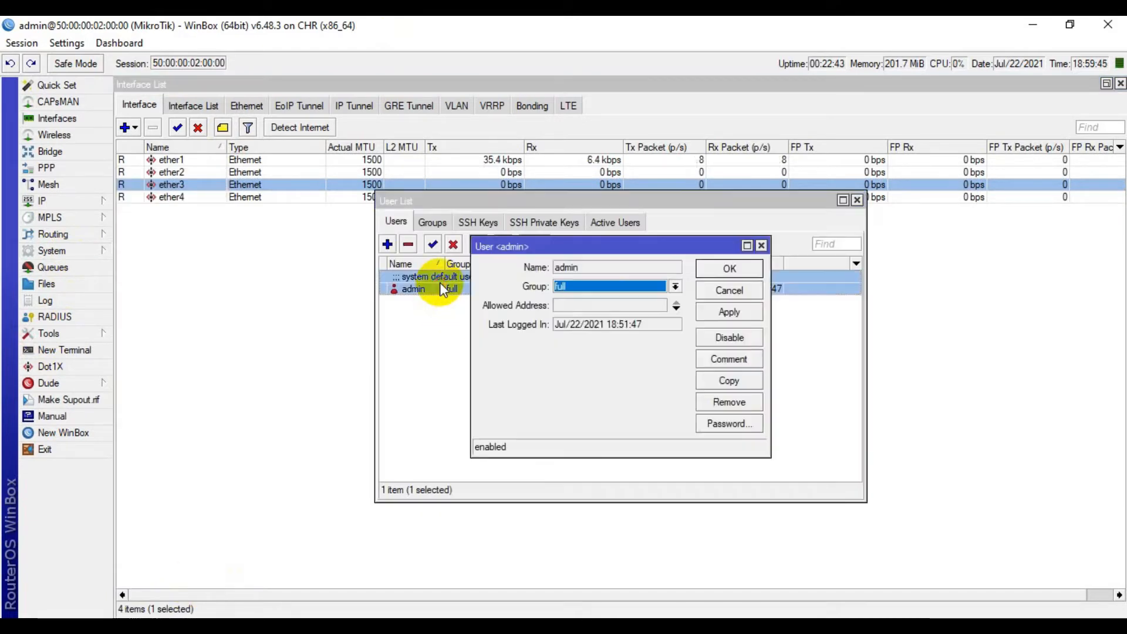
{"action": "left_click", "coordinate": [730, 423]}
{"action": "type", "text": "*********"}
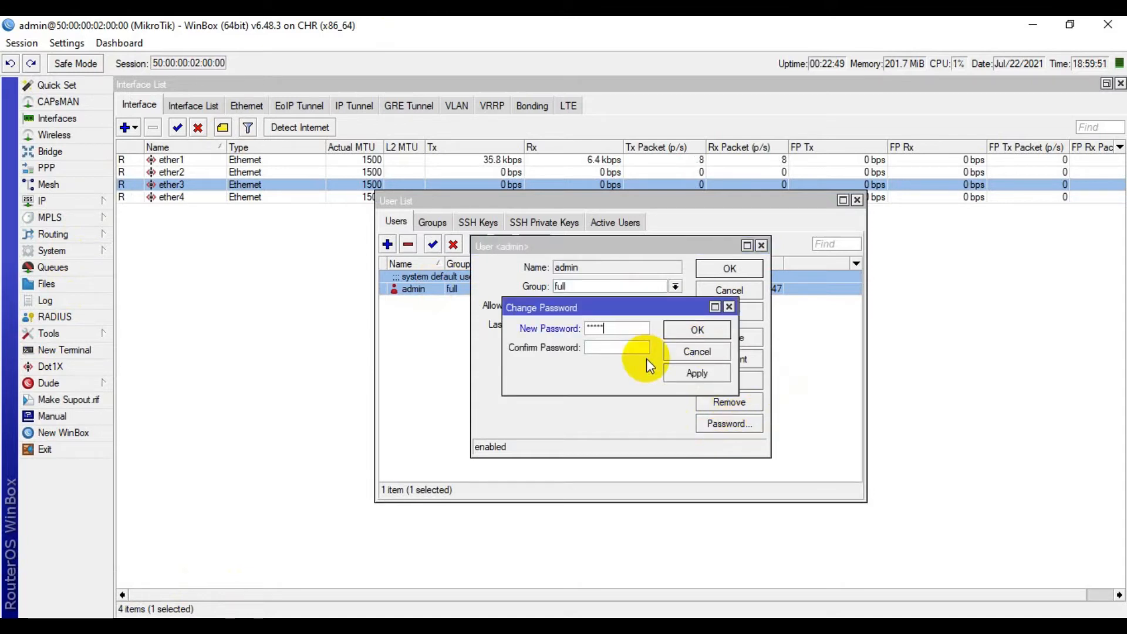
{"action": "type", "text": "*********"}
{"action": "key", "text": "Return"}
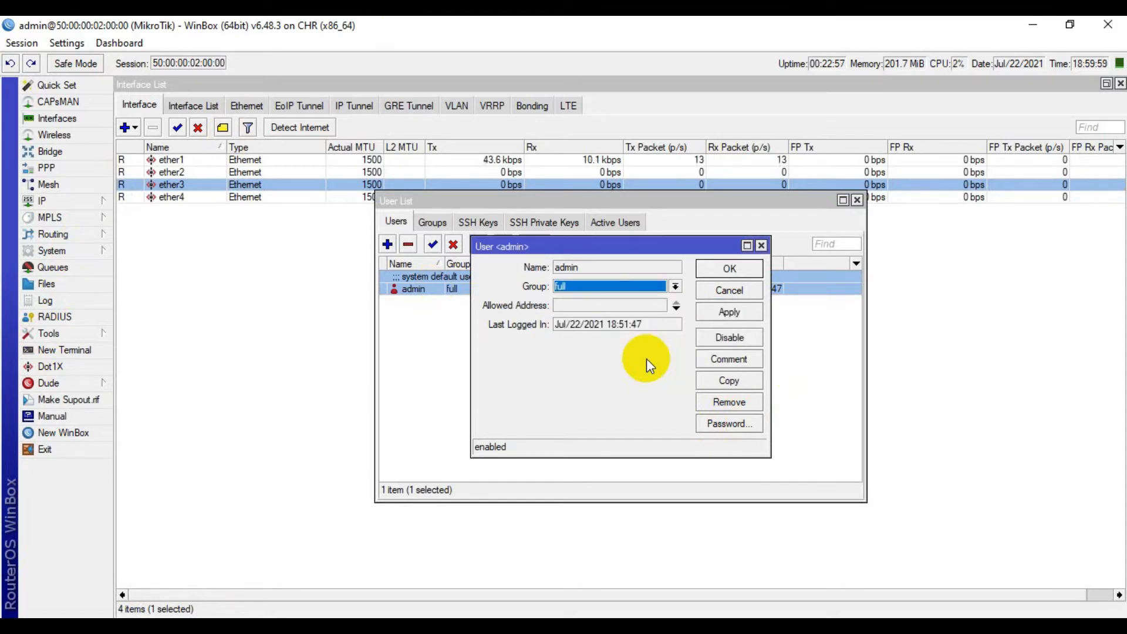
{"action": "left_click", "coordinate": [723, 270]}
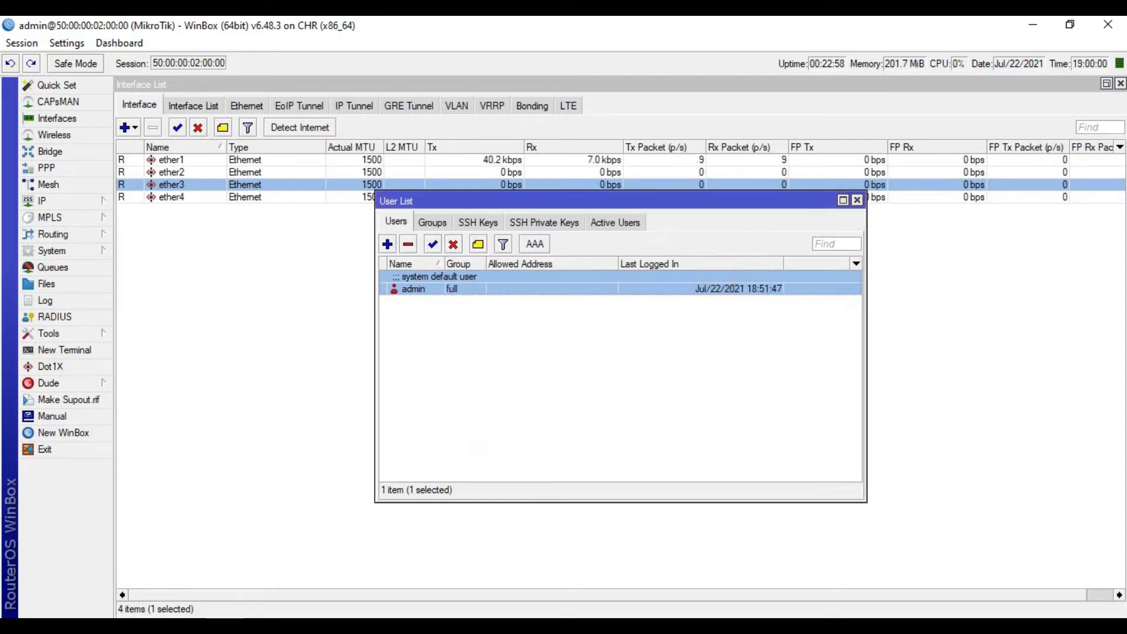
{"action": "left_click", "coordinate": [1108, 24]}
Log back in to the router as admin with the new password and reconnect.
{"action": "left_click", "coordinate": [688, 103]}
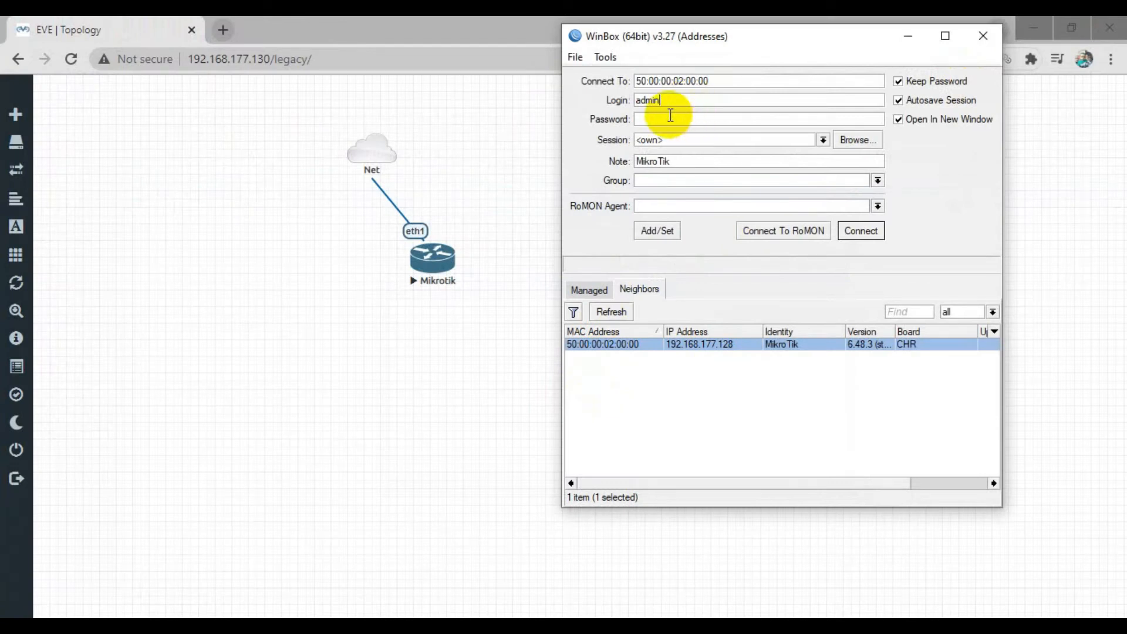
{"action": "double_click", "coordinate": [675, 100]}
{"action": "left_click", "coordinate": [650, 121]}
{"action": "left_click", "coordinate": [861, 231]}
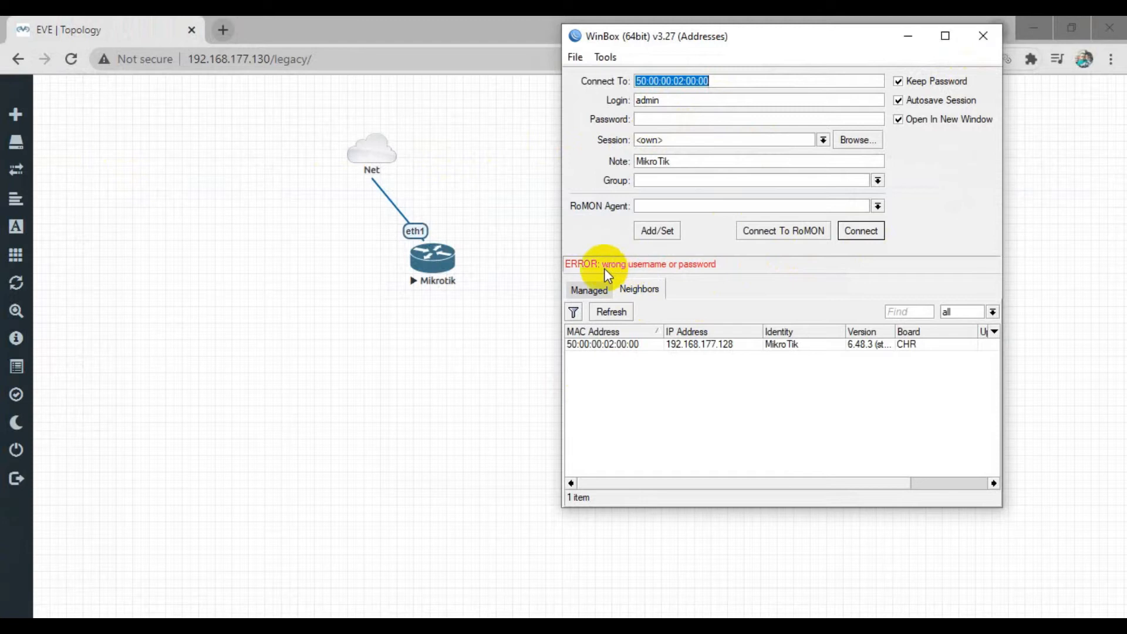
{"action": "left_click", "coordinate": [646, 121]}
{"action": "type", "text": "1"}
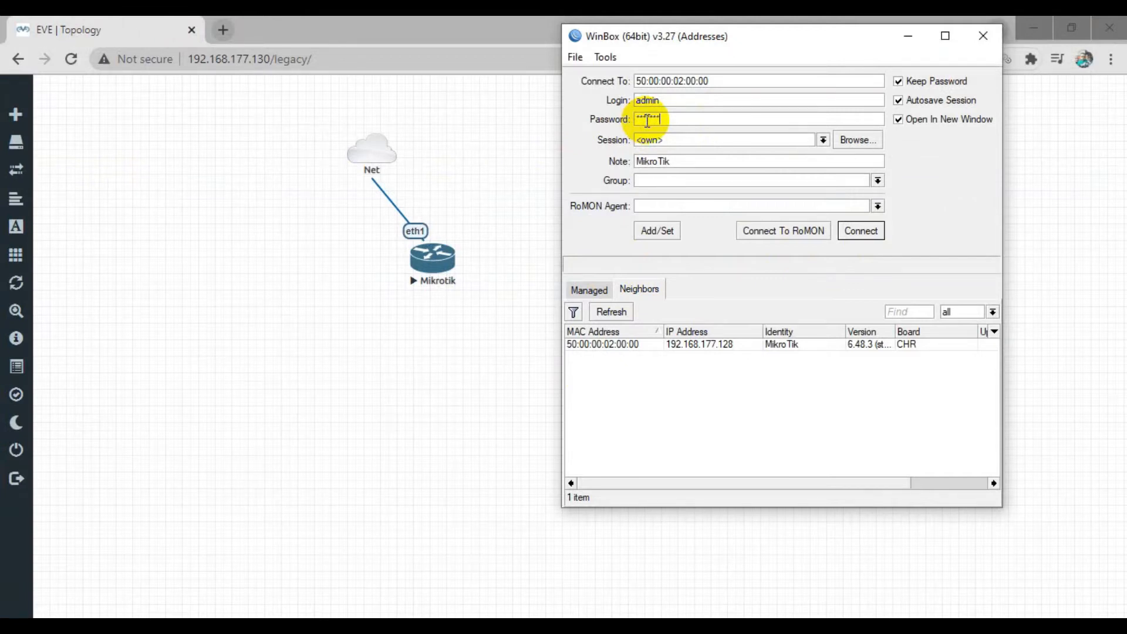
{"action": "key", "text": "Return"}
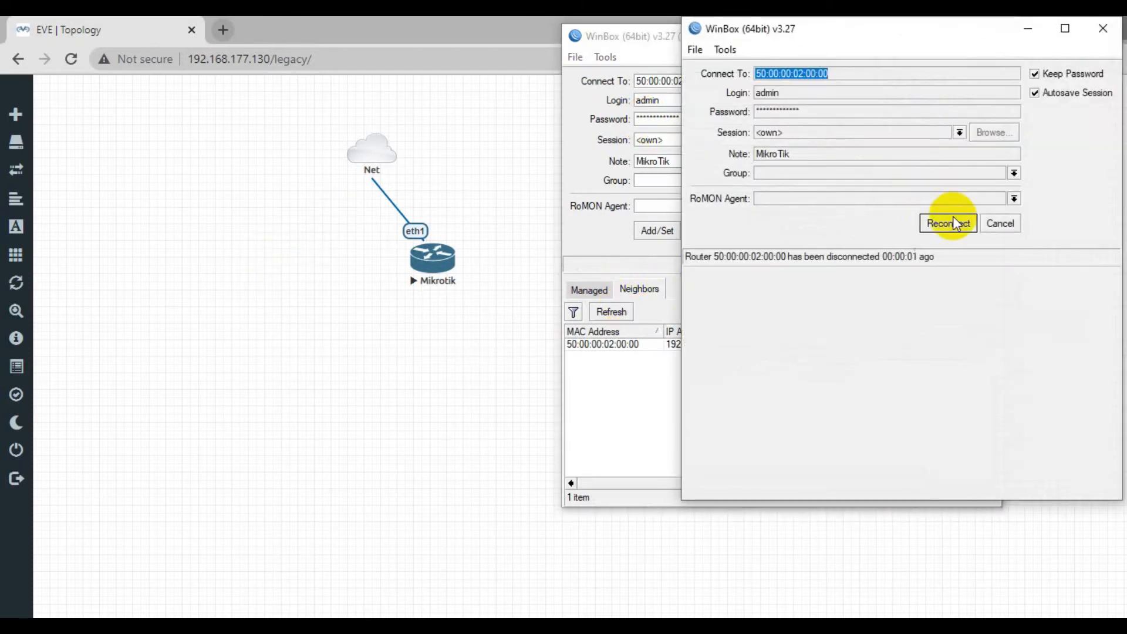
{"action": "left_click", "coordinate": [948, 223]}
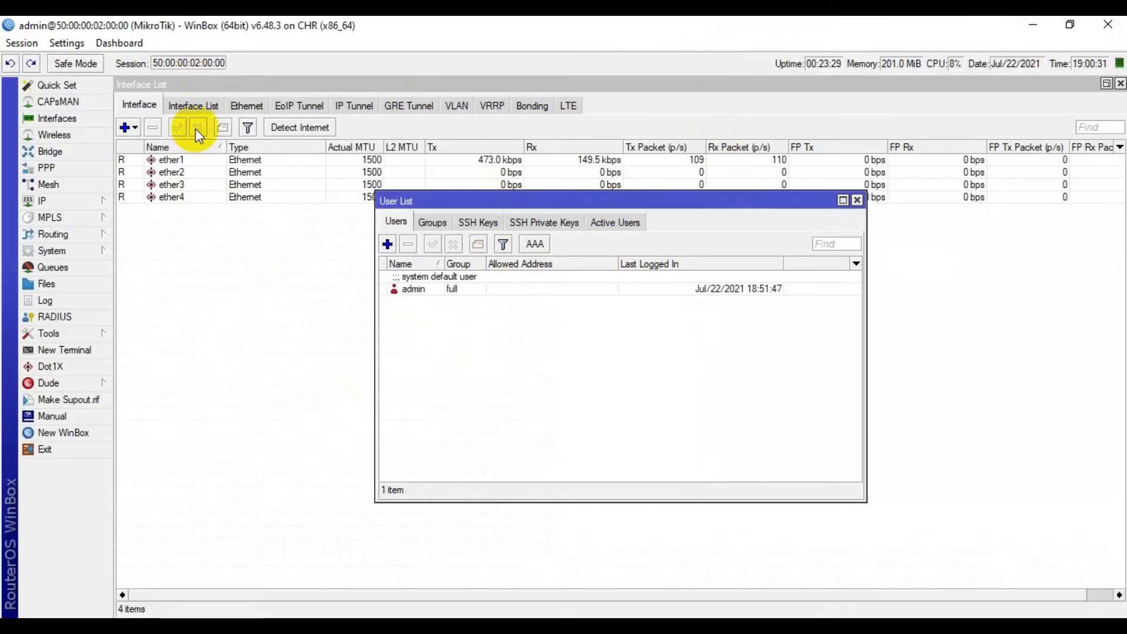
Bring the reconnected router session window back to the front.
{"action": "left_click", "coordinate": [113, 597]}
{"action": "left_click", "coordinate": [56, 558]}
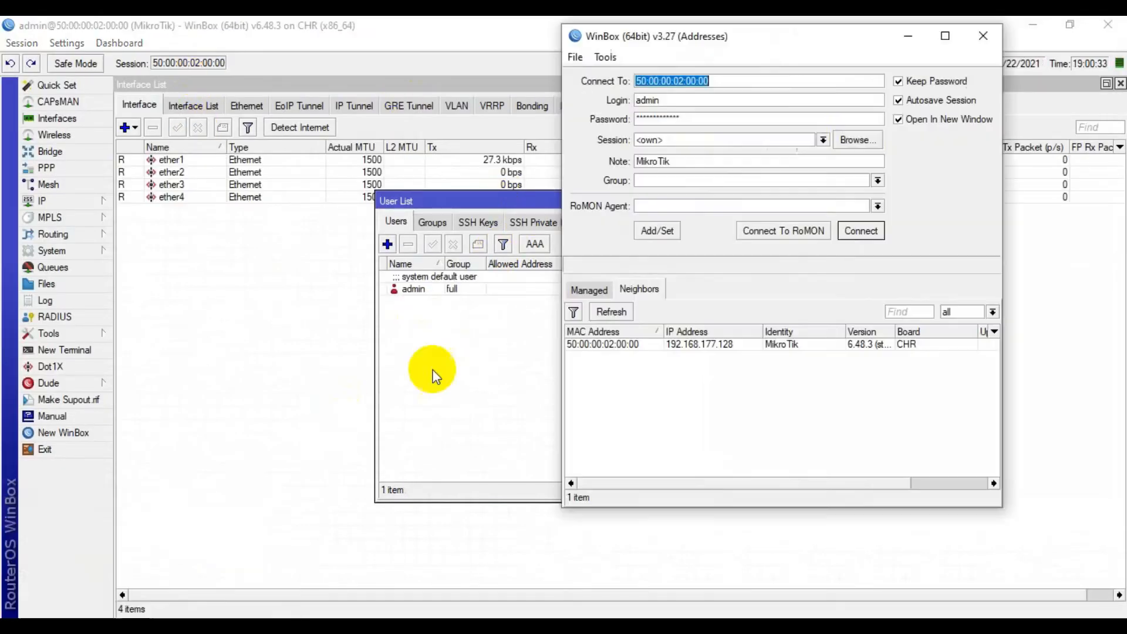
{"action": "left_click", "coordinate": [681, 119]}
{"action": "left_click", "coordinate": [212, 24]}
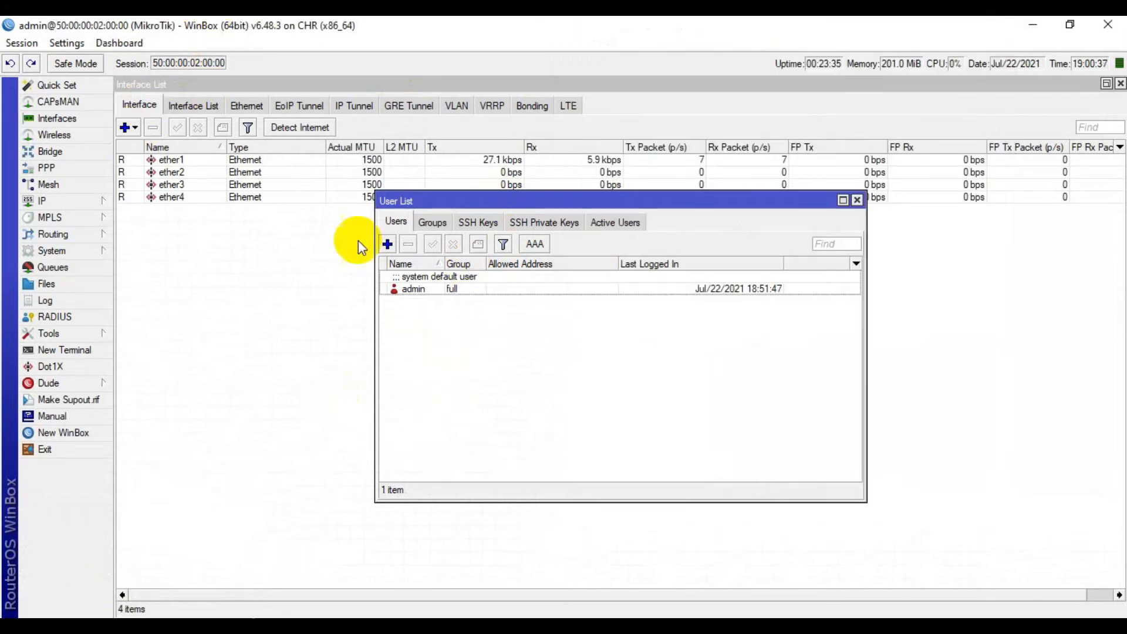
Disable the api, api-ssl, ftp, ssh and telnet services in IP > Services.
{"action": "left_click", "coordinate": [86, 203]}
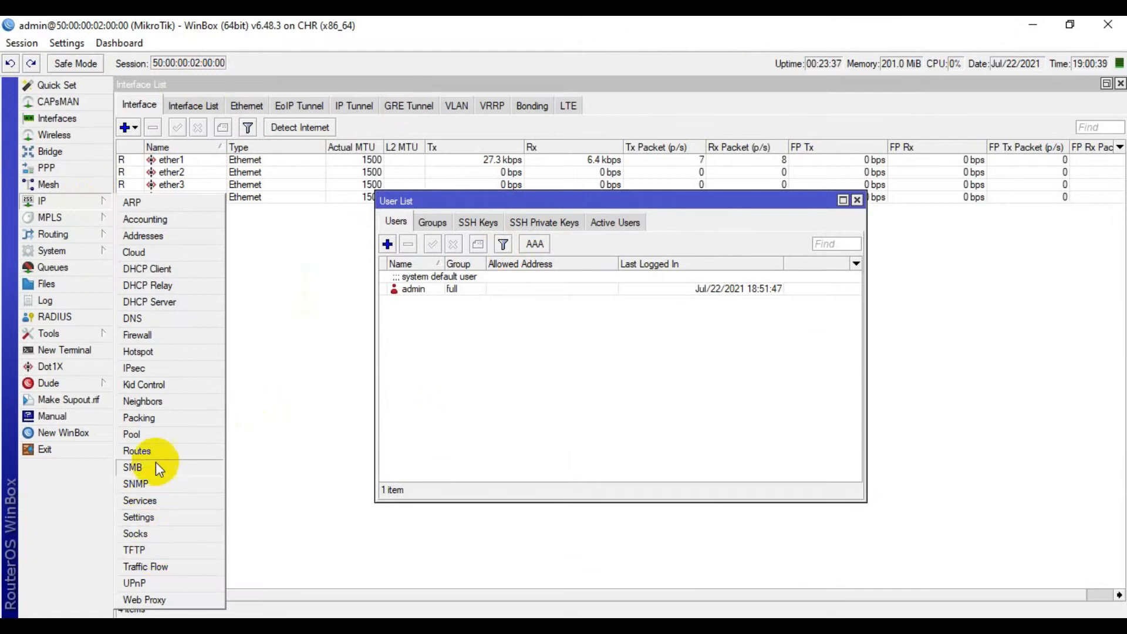
{"action": "left_click", "coordinate": [141, 501]}
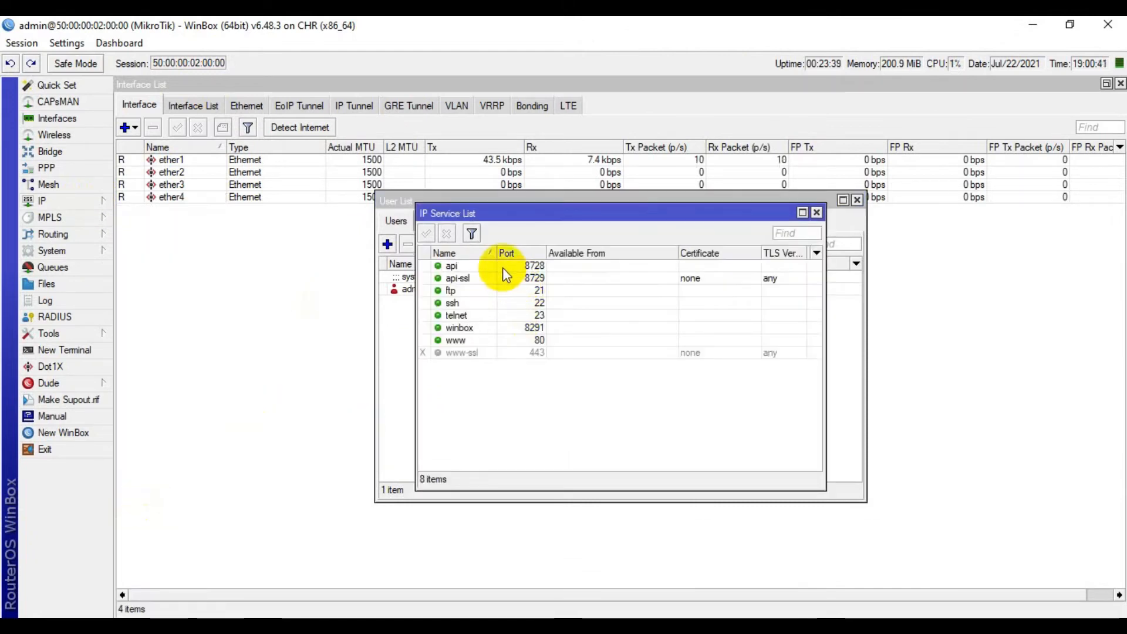
{"action": "left_click", "coordinate": [502, 266]}
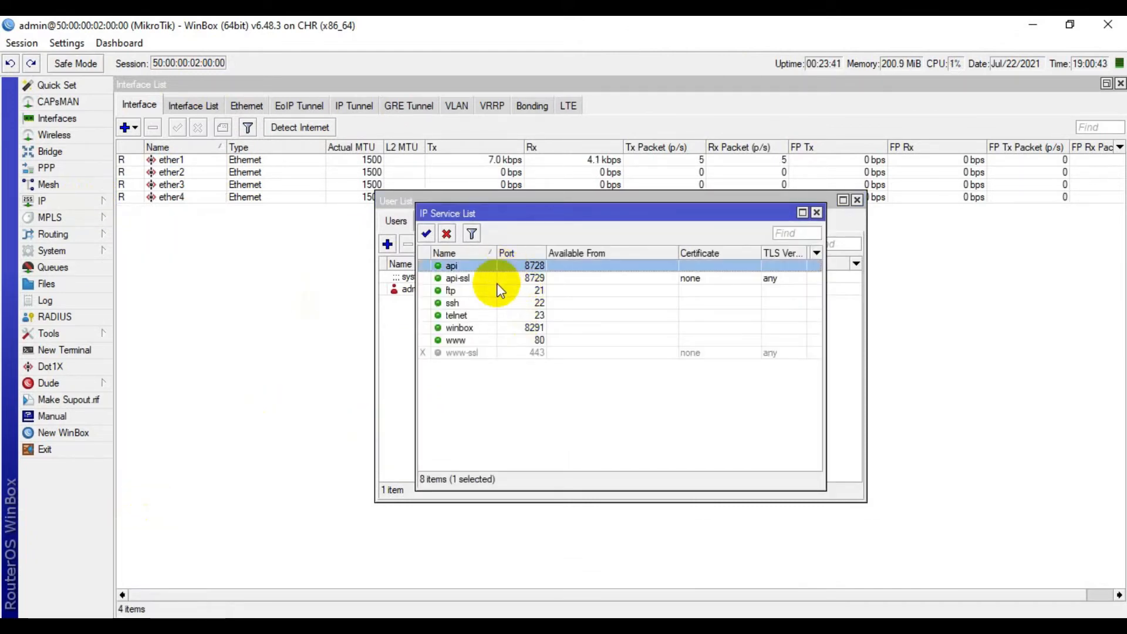
{"action": "left_click", "coordinate": [497, 279]}
{"action": "left_click", "coordinate": [495, 291]}
{"action": "left_click", "coordinate": [494, 301]}
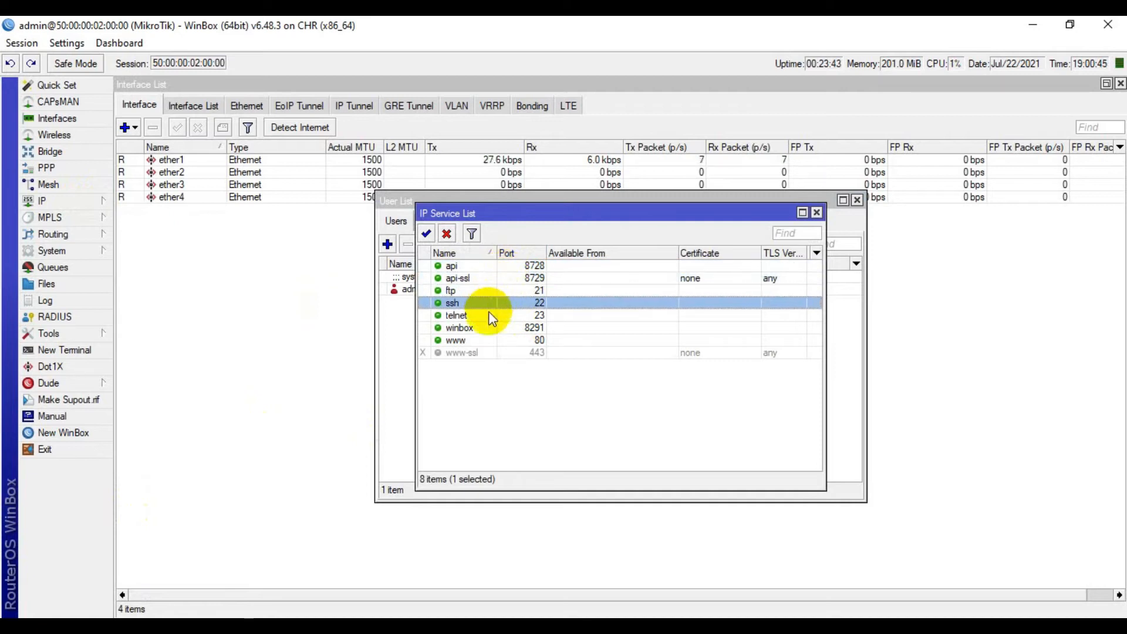
{"action": "left_click", "coordinate": [489, 315]}
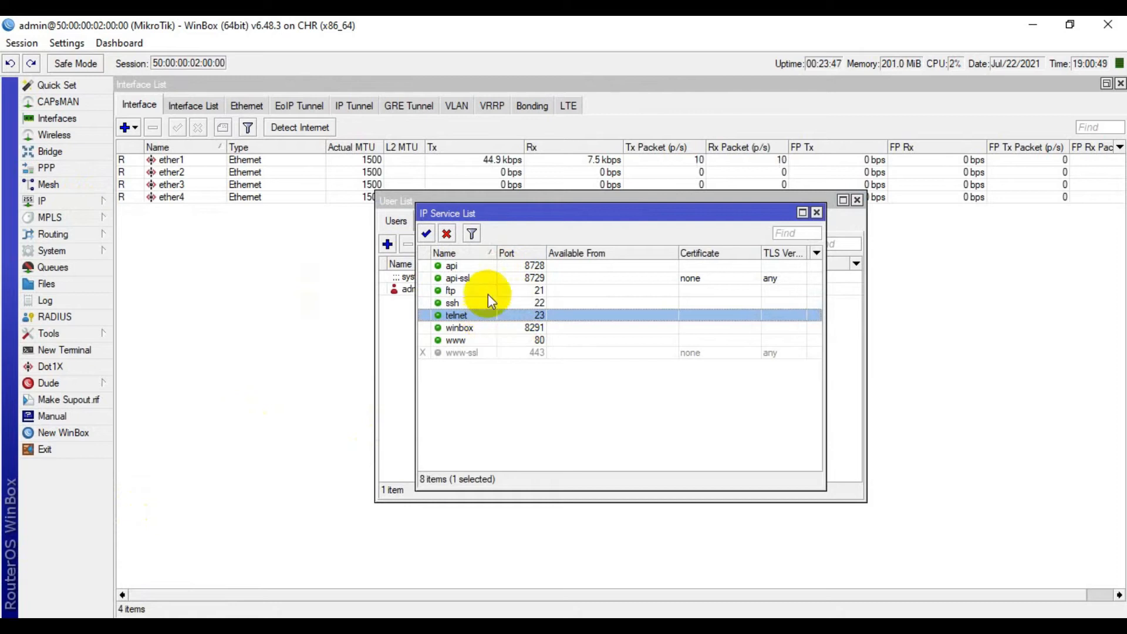
{"action": "left_click", "coordinate": [491, 266], "text": "shift"}
{"action": "left_click", "coordinate": [446, 234]}
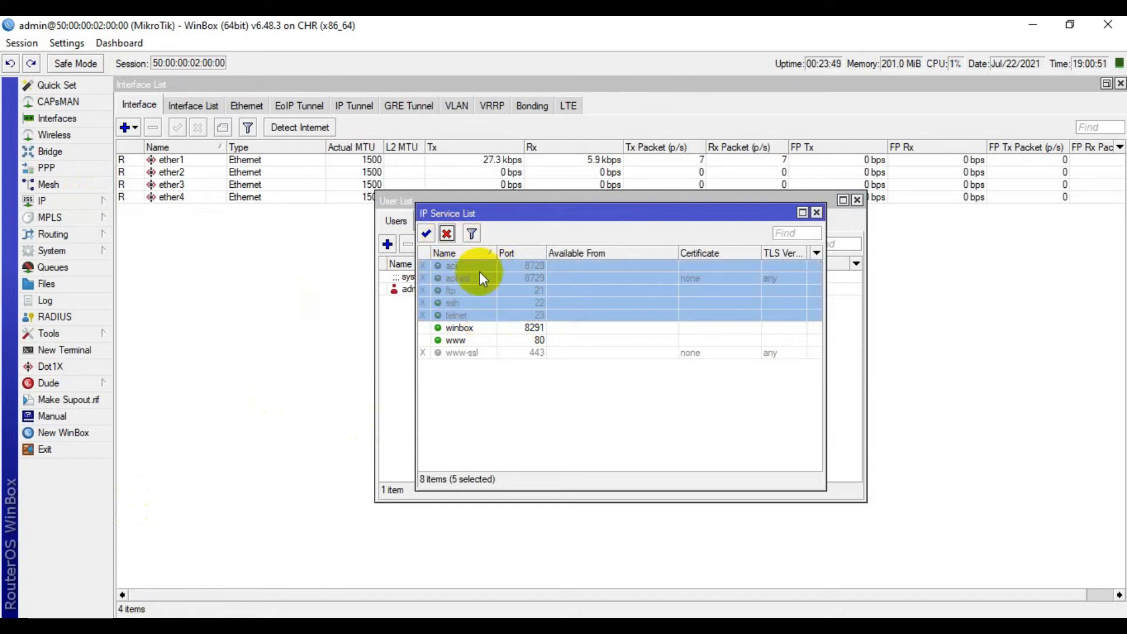
Re-enable api, api-ssl, ftp, ssh and telnet, and view the ftp service on port 21.
{"action": "left_click", "coordinate": [442, 264]}
{"action": "left_click", "coordinate": [427, 234]}
{"action": "left_click", "coordinate": [457, 279]}
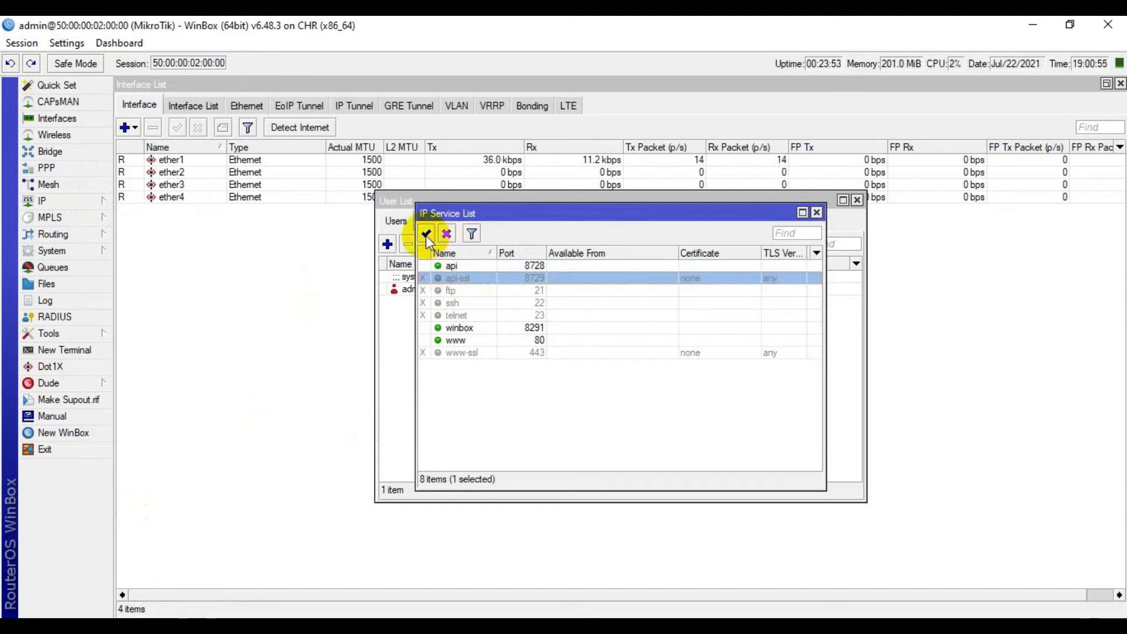
{"action": "left_click", "coordinate": [427, 234]}
{"action": "left_click", "coordinate": [461, 291], "text": "shift"}
{"action": "left_click", "coordinate": [460, 299], "text": "shift"}
{"action": "left_click", "coordinate": [464, 315], "text": "shift"}
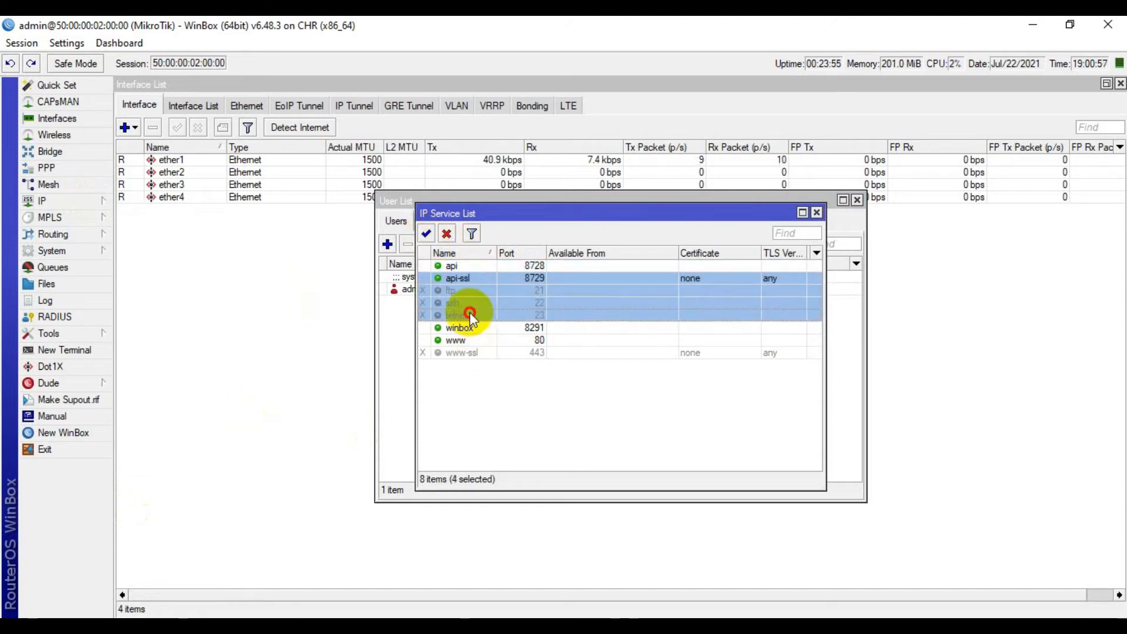
{"action": "left_click", "coordinate": [427, 234]}
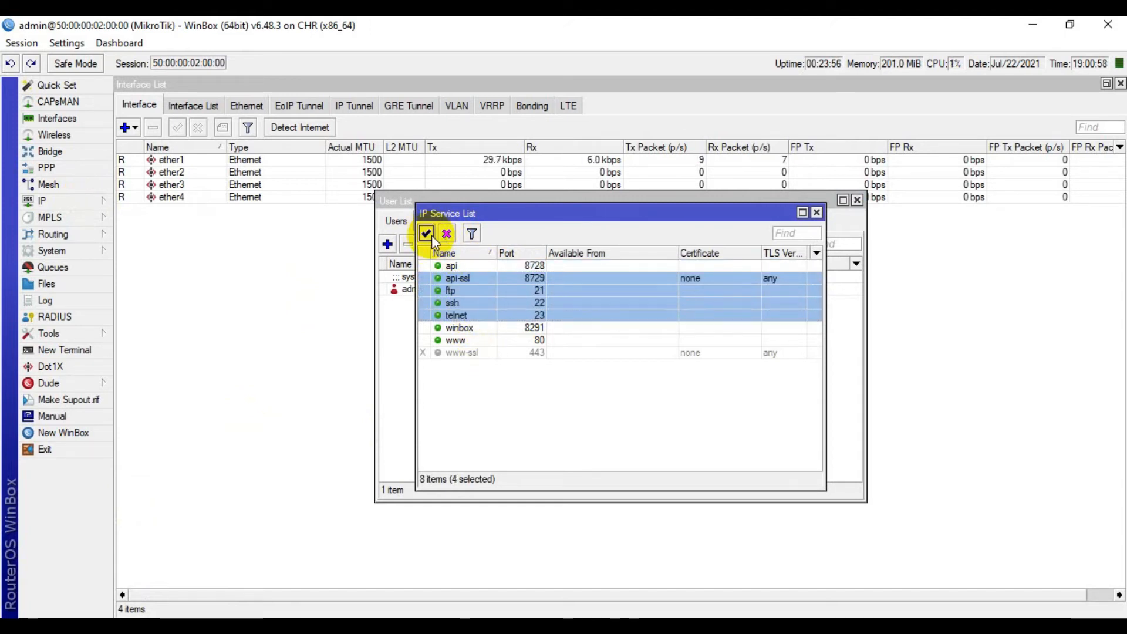
{"action": "double_click", "coordinate": [505, 292]}
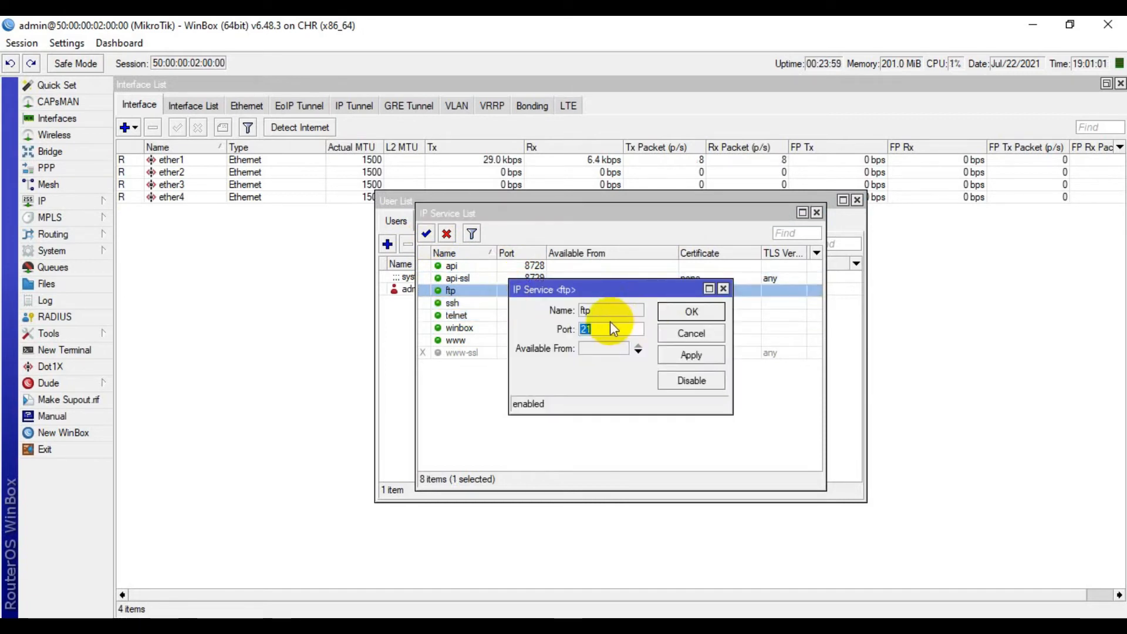
Change the telnet service port to 2323 and the ssh port to 2222.
{"action": "left_click", "coordinate": [461, 303]}
{"action": "double_click", "coordinate": [464, 303]}
{"action": "left_click", "coordinate": [464, 315]}
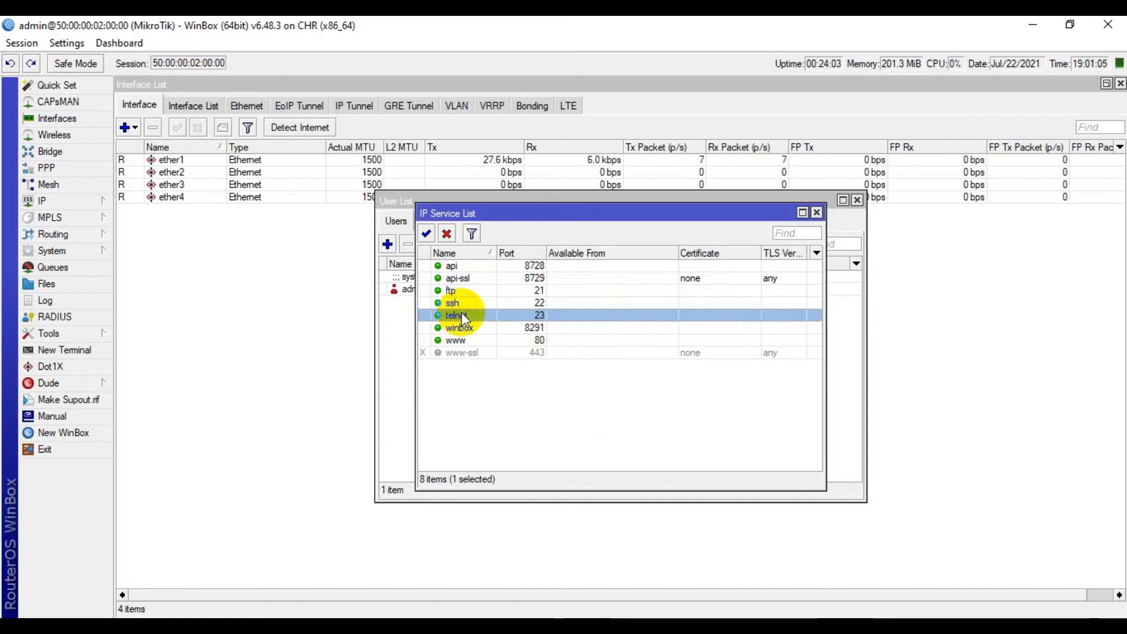
{"action": "double_click", "coordinate": [555, 315]}
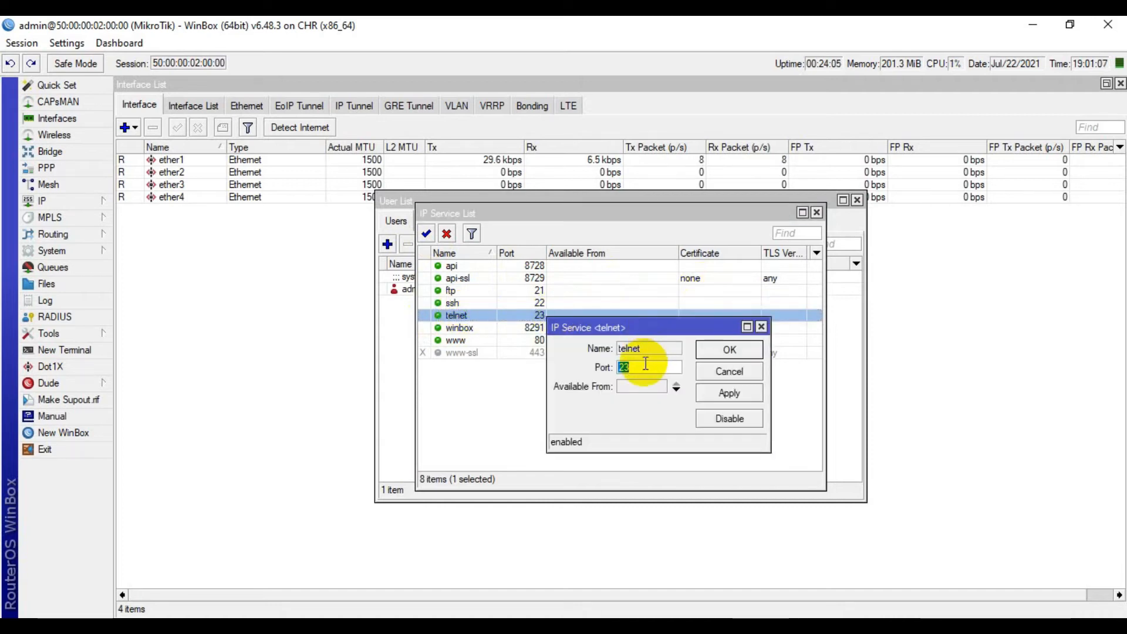
{"action": "type", "text": "2323"}
{"action": "left_click", "coordinate": [728, 355]}
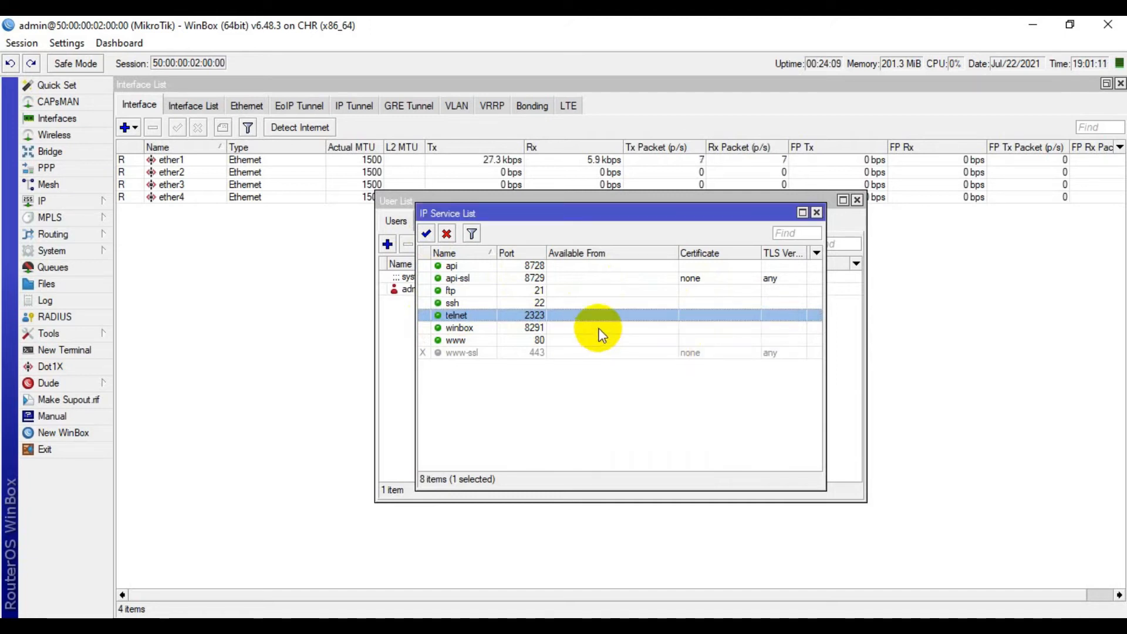
{"action": "double_click", "coordinate": [537, 303]}
{"action": "type", "text": "22"}
{"action": "left_click", "coordinate": [710, 330]}
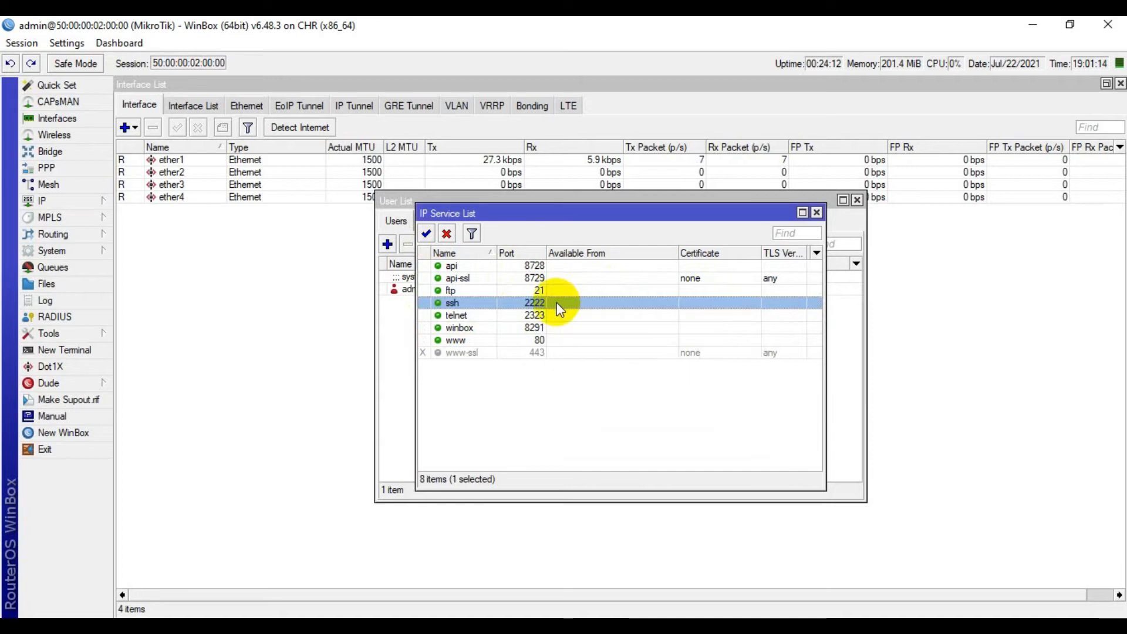
Change the winbox service port to 8989 and the www port to 8282.
{"action": "double_click", "coordinate": [510, 328]}
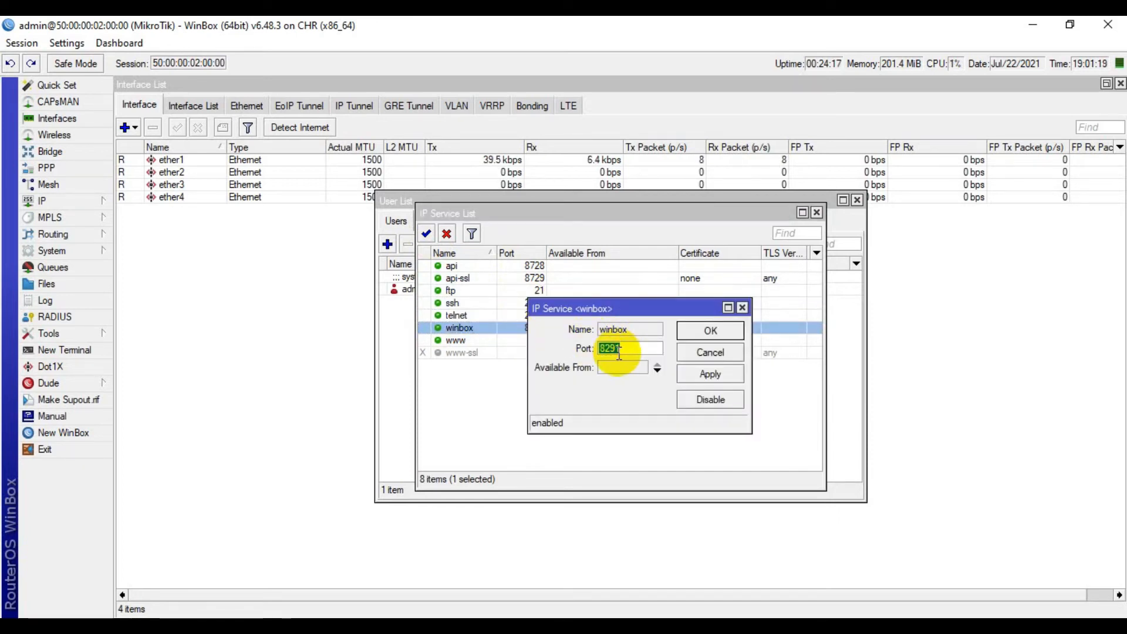
{"action": "type", "text": "8989"}
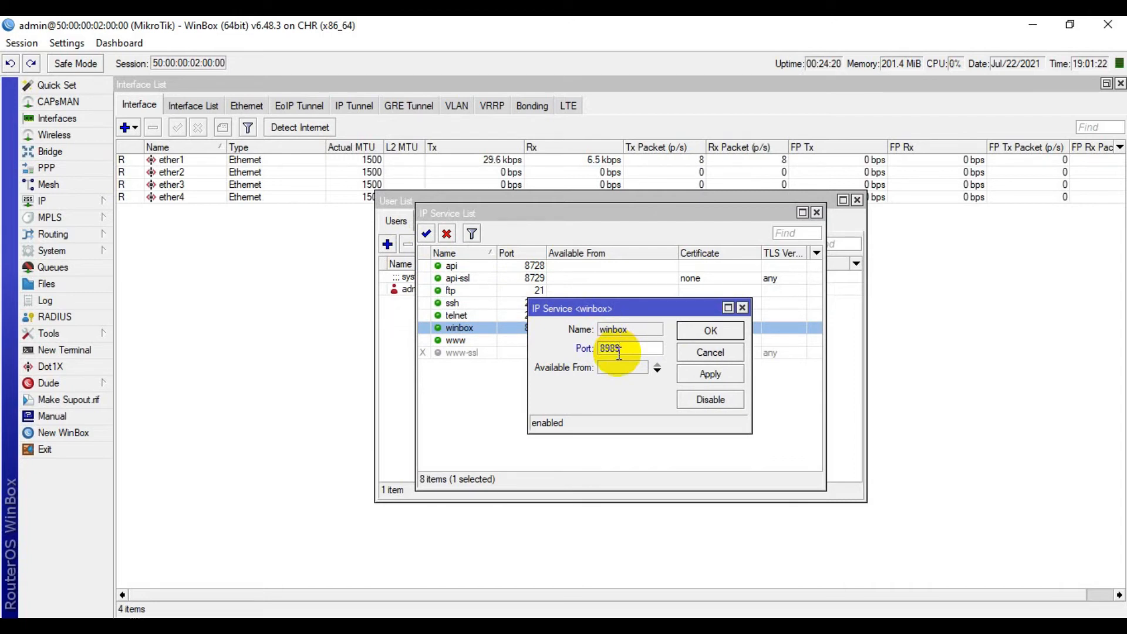
{"action": "key", "text": "Return"}
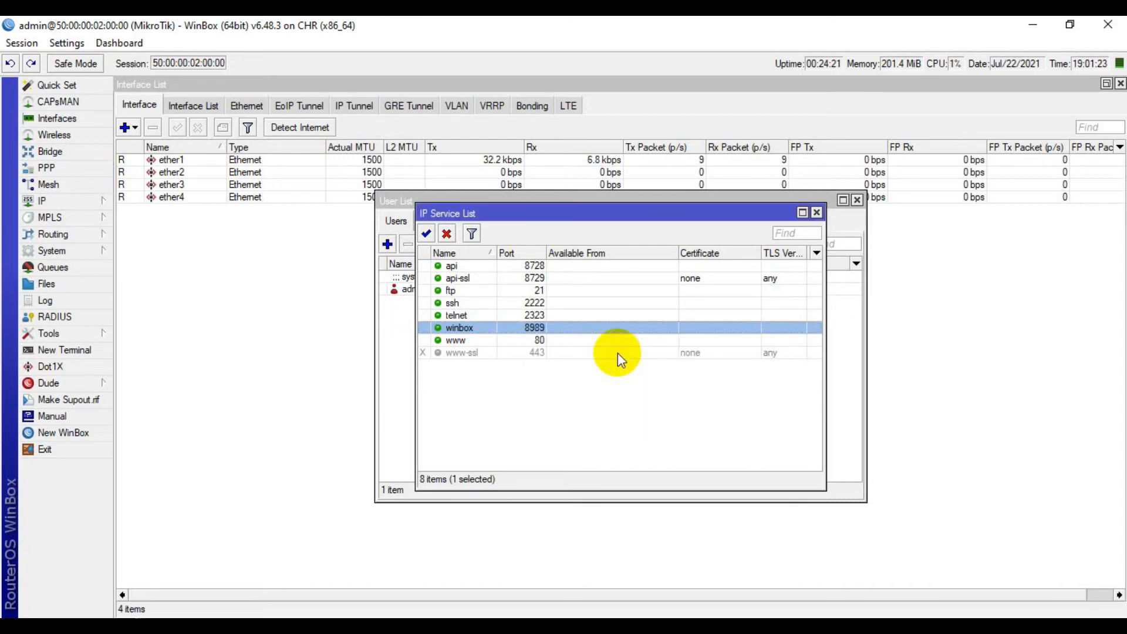
{"action": "double_click", "coordinate": [564, 341]}
{"action": "type", "text": "8"}
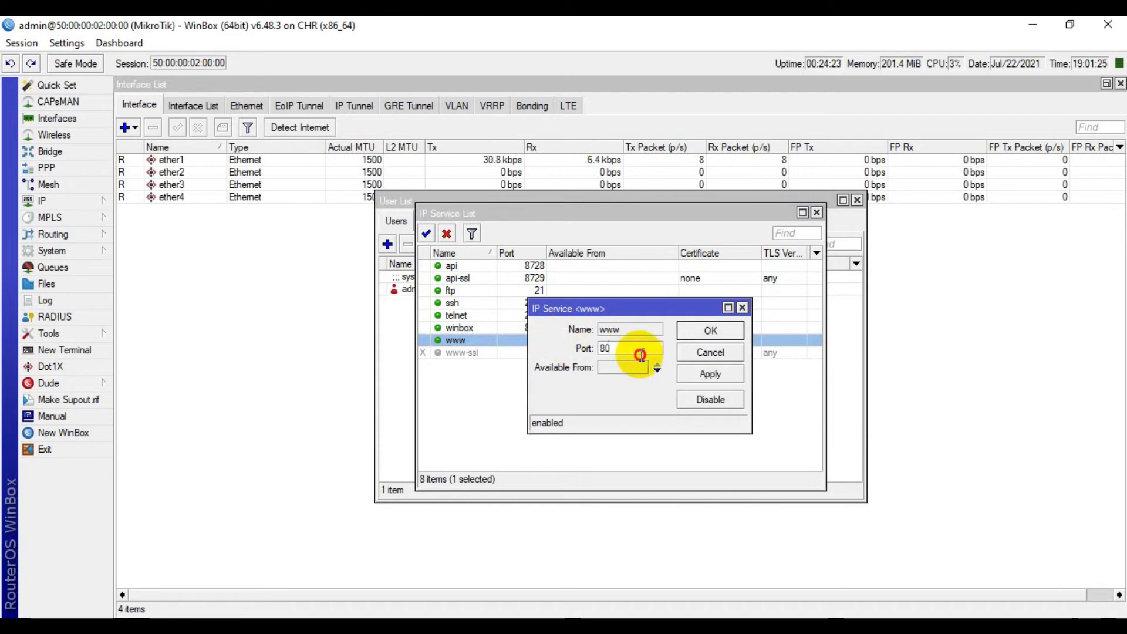
{"action": "type", "text": "2"}
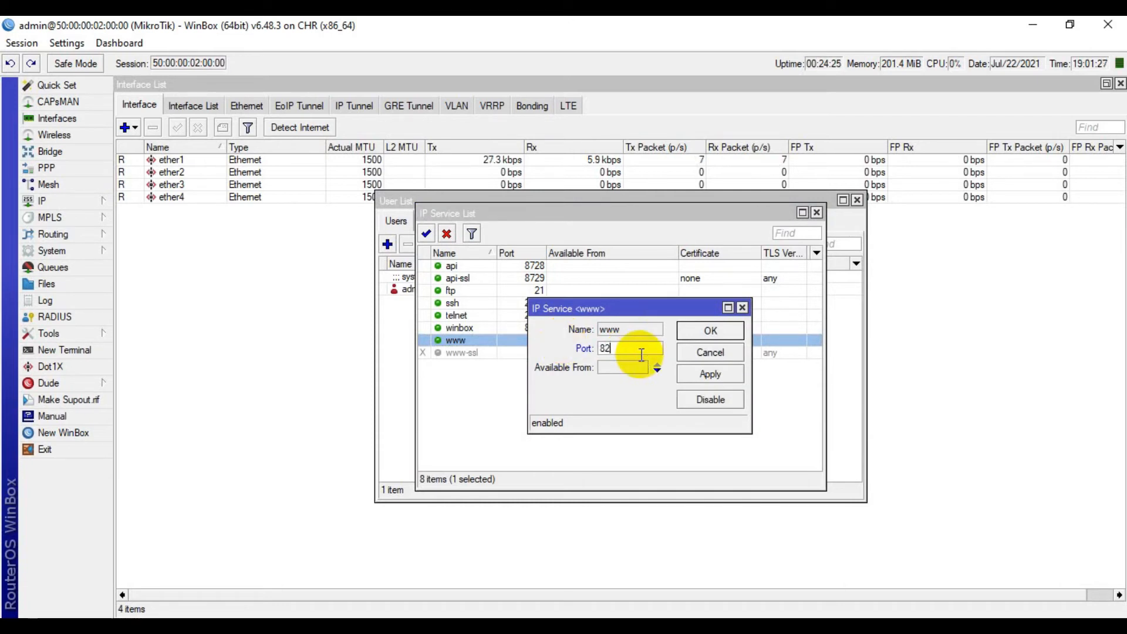
{"action": "type", "text": "82"}
{"action": "key", "text": "Return"}
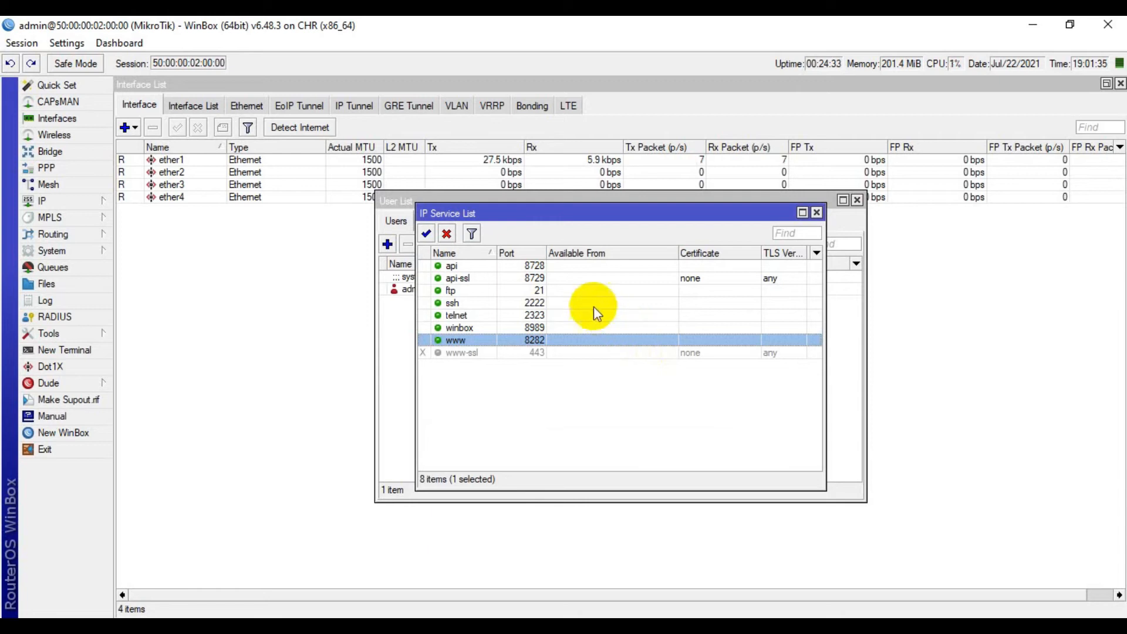
{"action": "left_click", "coordinate": [549, 317]}
Open the telnet service (port 2323) and inspect its Available From range 0.0.0.0/0.
{"action": "double_click", "coordinate": [549, 318]}
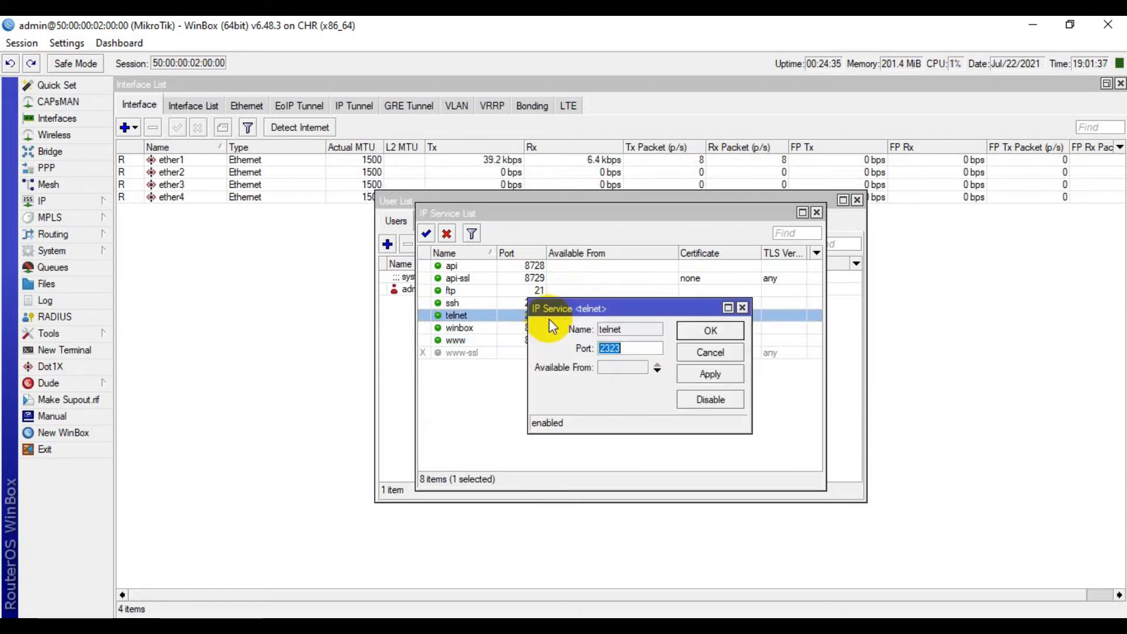
{"action": "left_click", "coordinate": [625, 368]}
{"action": "left_click", "coordinate": [353, 341]}
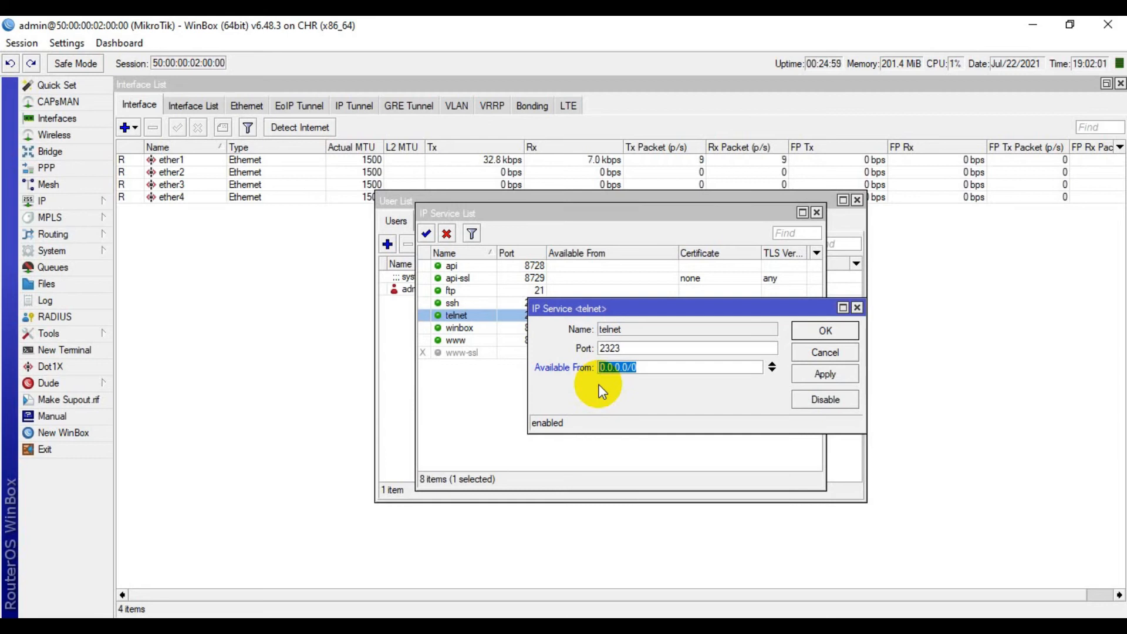
Disable api, api-ssl, ftp, ssh and telnet, leaving winbox and www enabled, and view the router log.
{"action": "key", "text": "Return"}
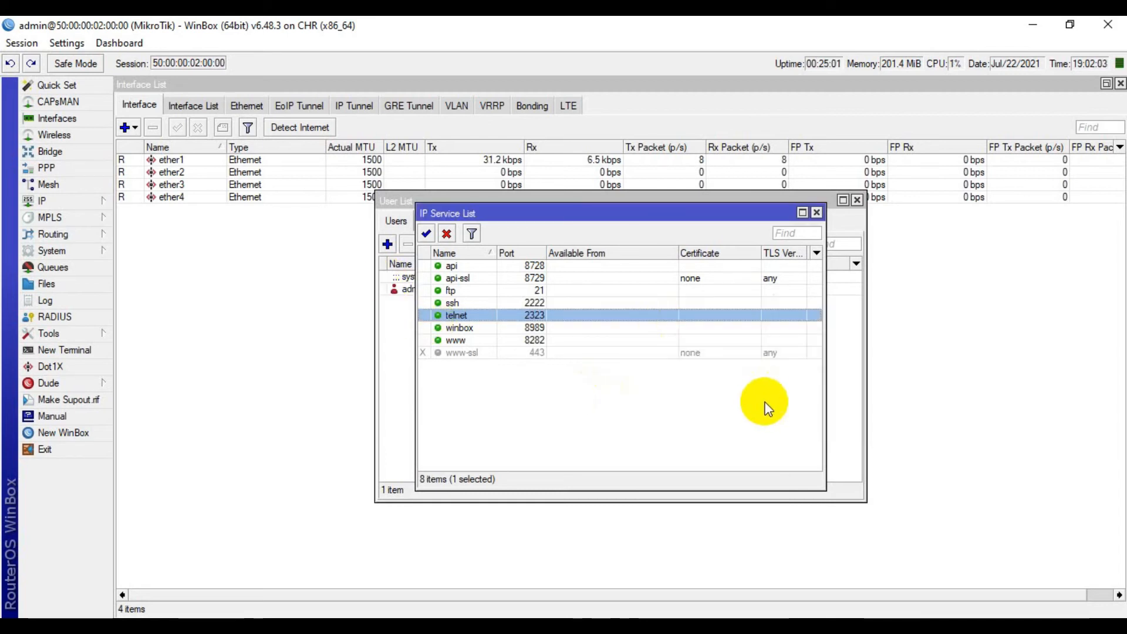
{"action": "left_click", "coordinate": [481, 265]}
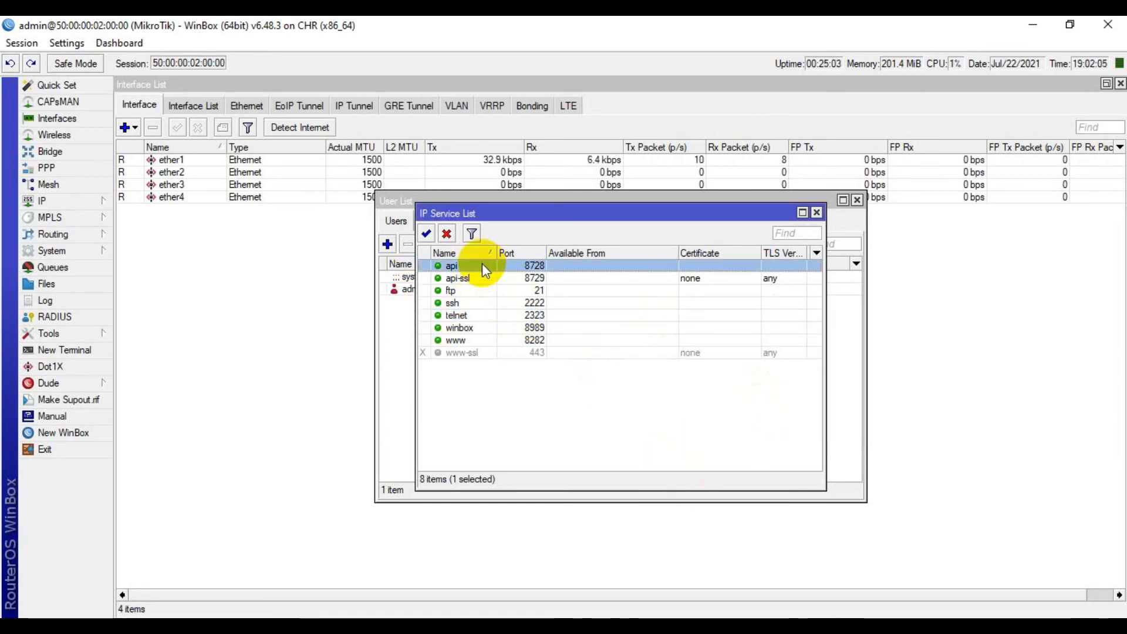
{"action": "left_click", "coordinate": [473, 317], "text": "shift"}
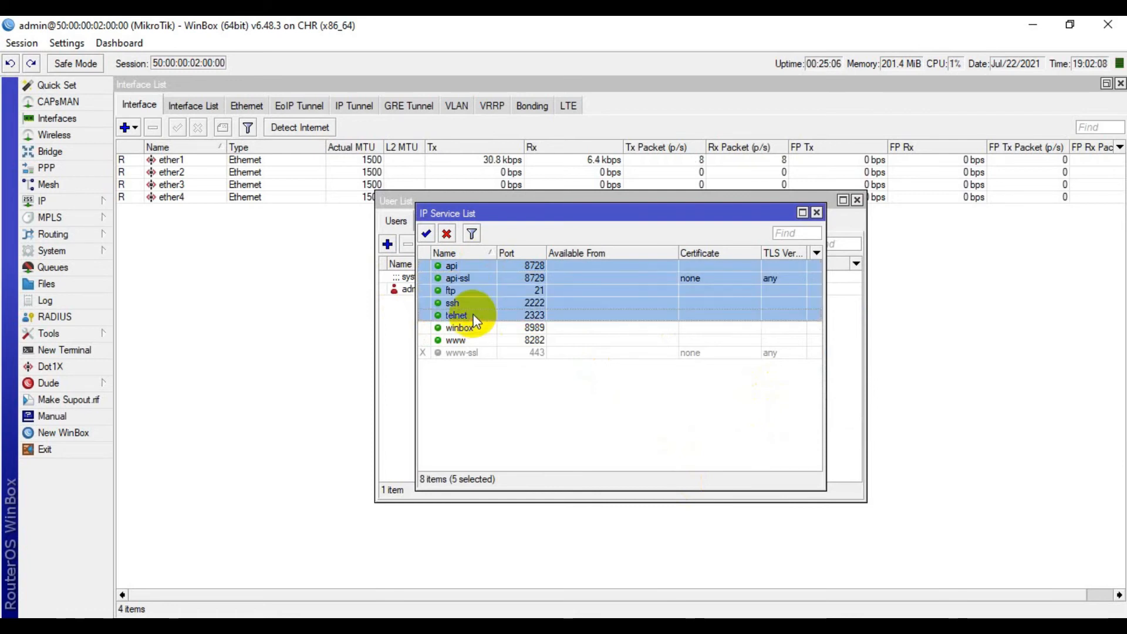
{"action": "left_click", "coordinate": [446, 235]}
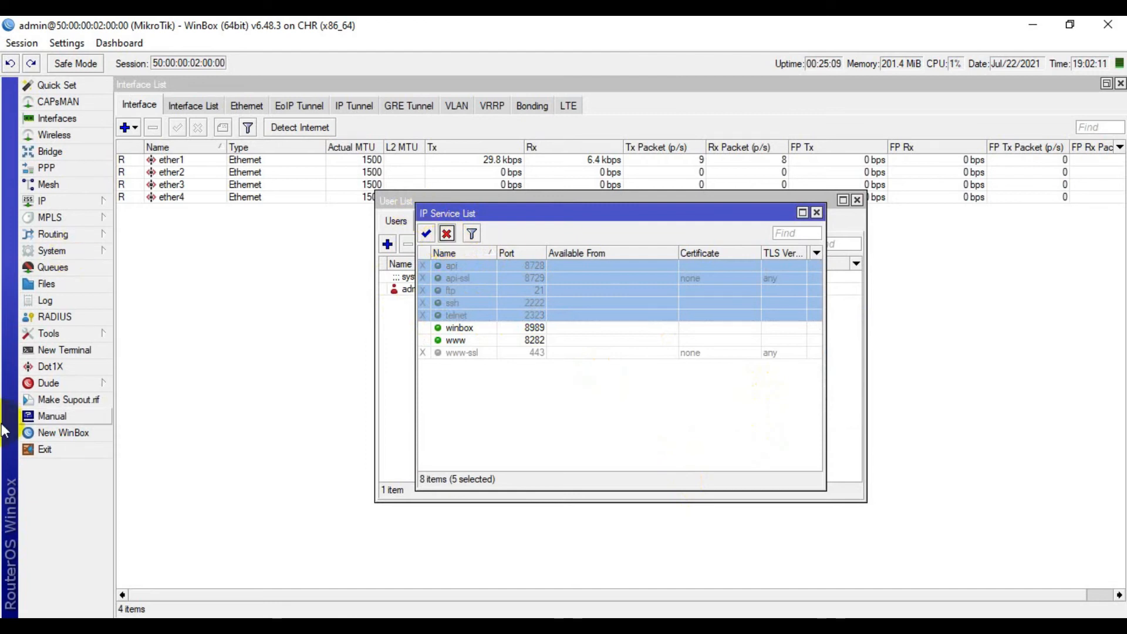
{"action": "left_click", "coordinate": [72, 298]}
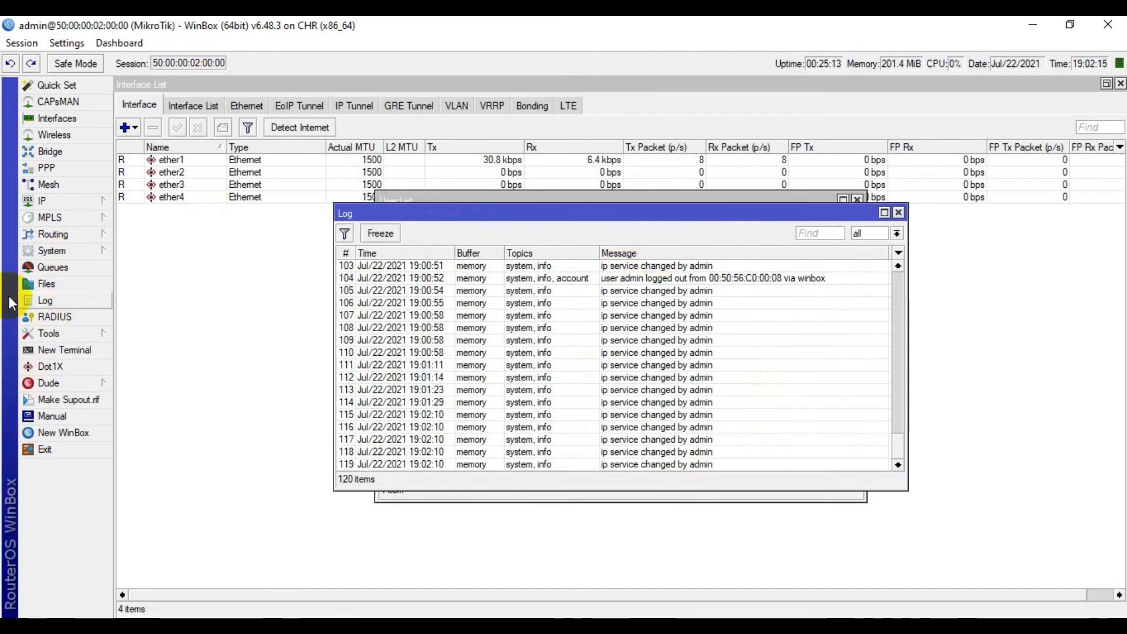
{"action": "left_click", "coordinate": [83, 250]}
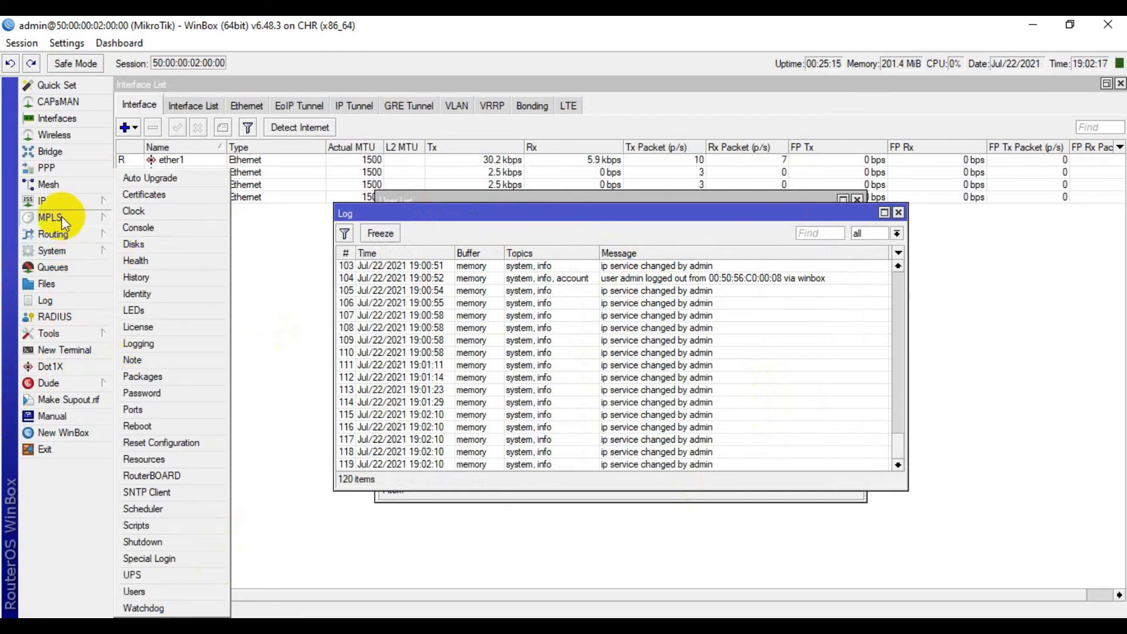
Add user mr_it to the full group with its own confirmed password.
{"action": "left_click", "coordinate": [162, 595]}
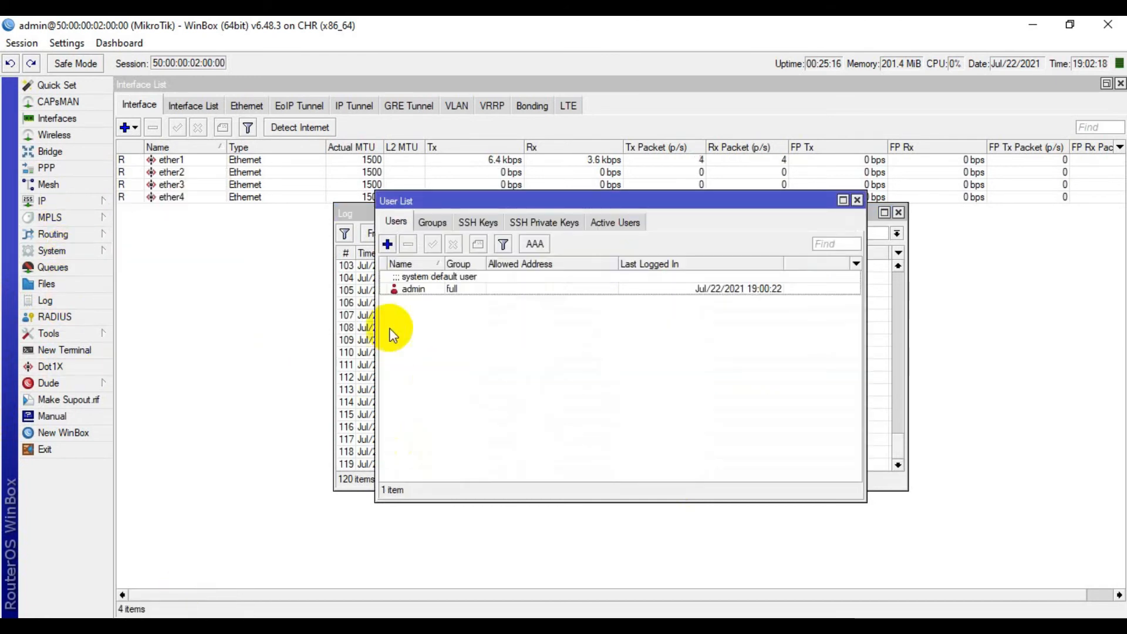
{"action": "left_click", "coordinate": [388, 244]}
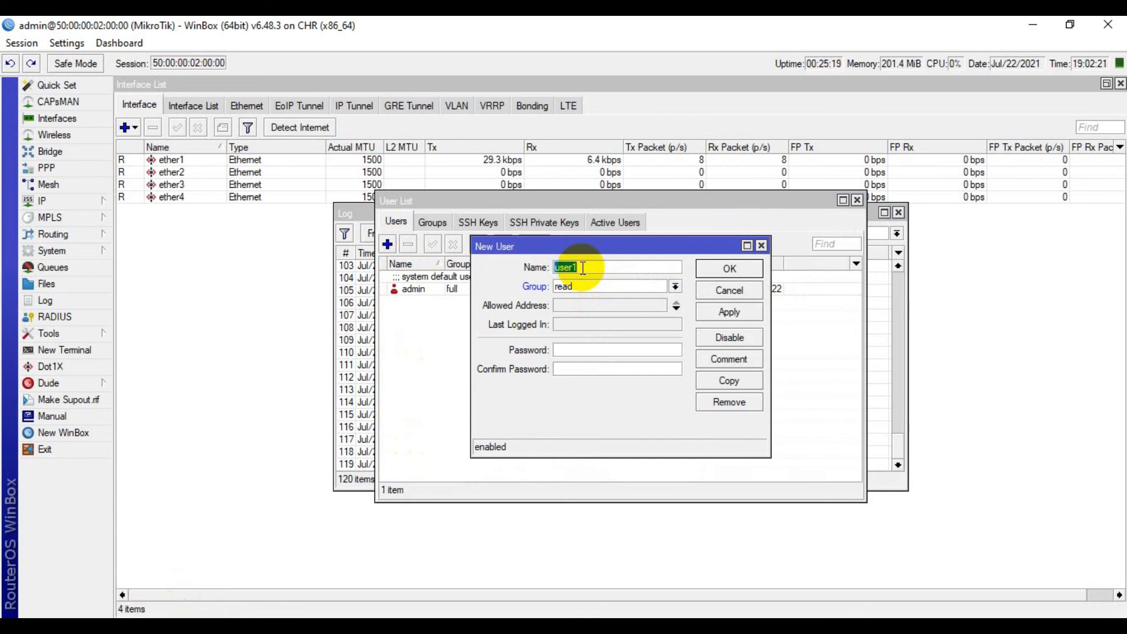
{"action": "type", "text": "mr_it"}
{"action": "key", "text": "Tab"}
{"action": "key", "text": "Tab"}
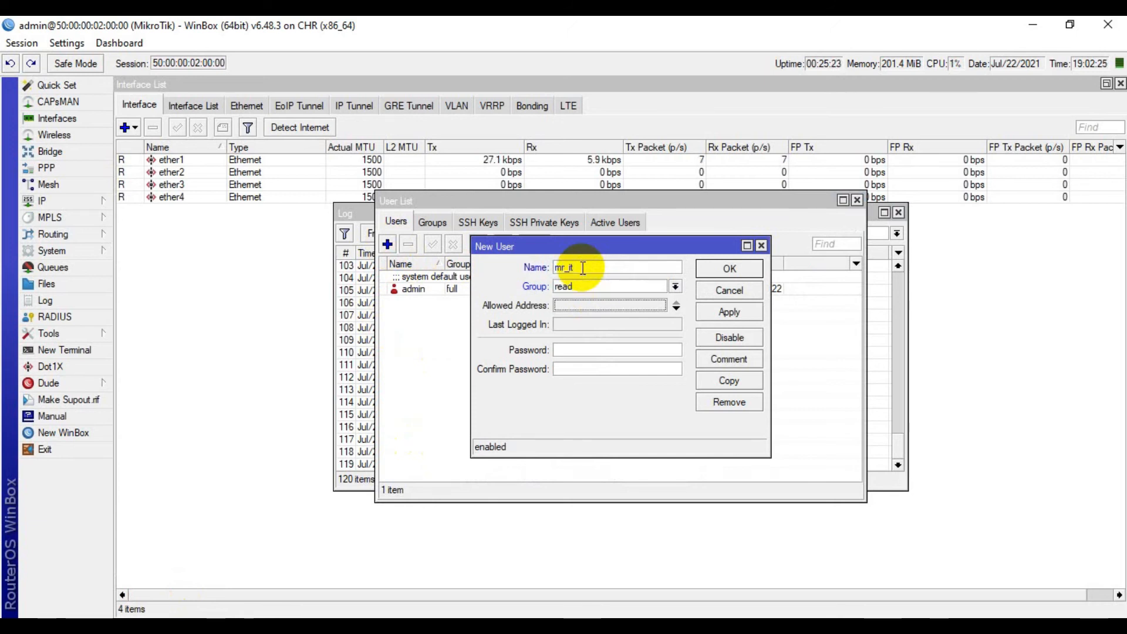
{"action": "key", "text": "shift+Tab"}
{"action": "key", "text": "Down"}
{"action": "key", "text": "Up"}
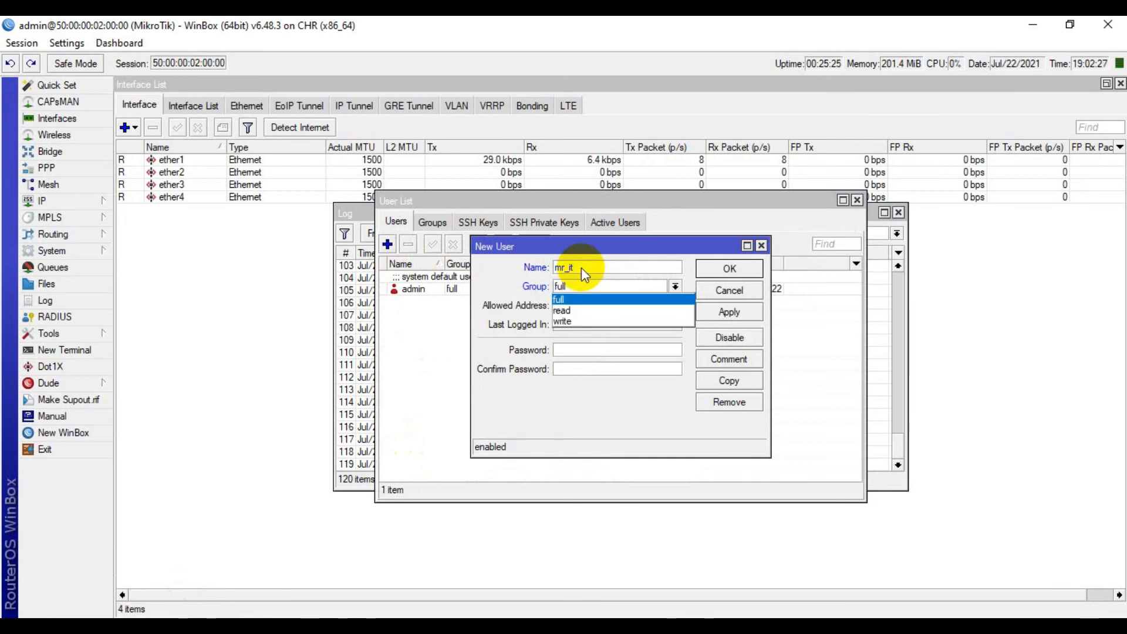
{"action": "key", "text": "Return"}
{"action": "type", "text": "***********"}
{"action": "key", "text": "Tab"}
{"action": "type", "text": "***********"}
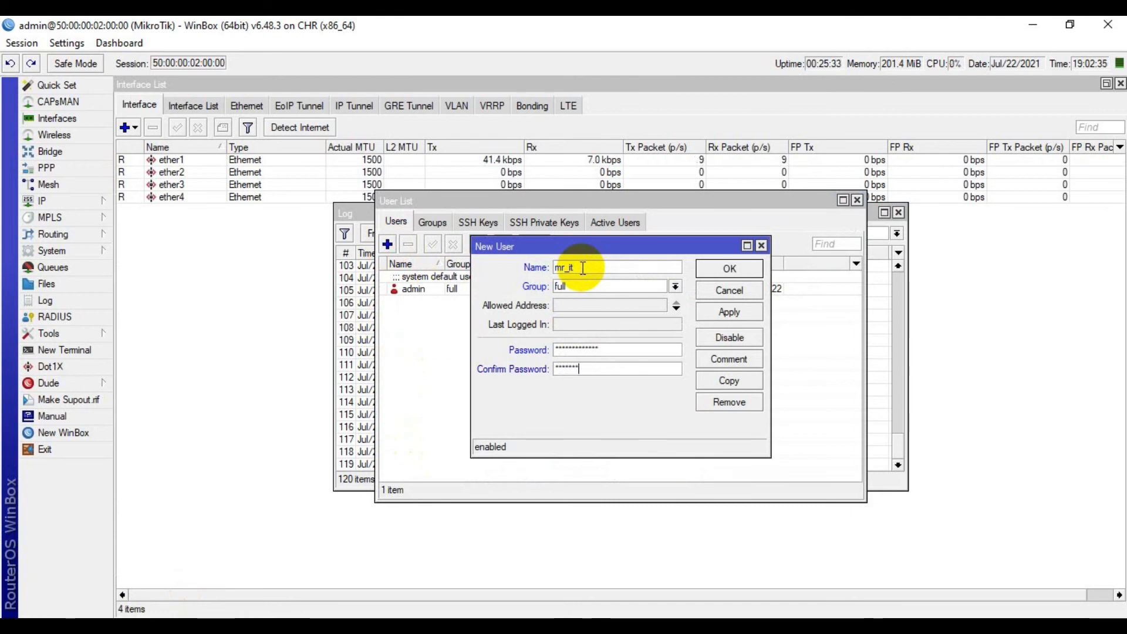
{"action": "key", "text": "Return"}
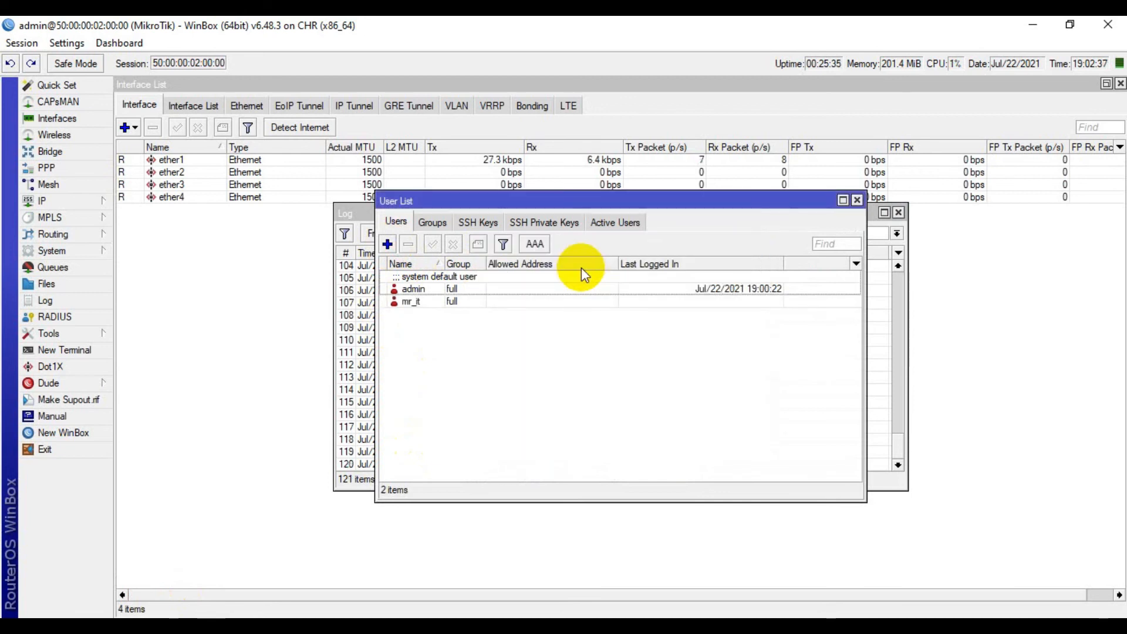
Arrange the full, read and write group policy dialogs side by side, noting read lacks write, policy and ftp.
{"action": "left_click", "coordinate": [430, 226]}
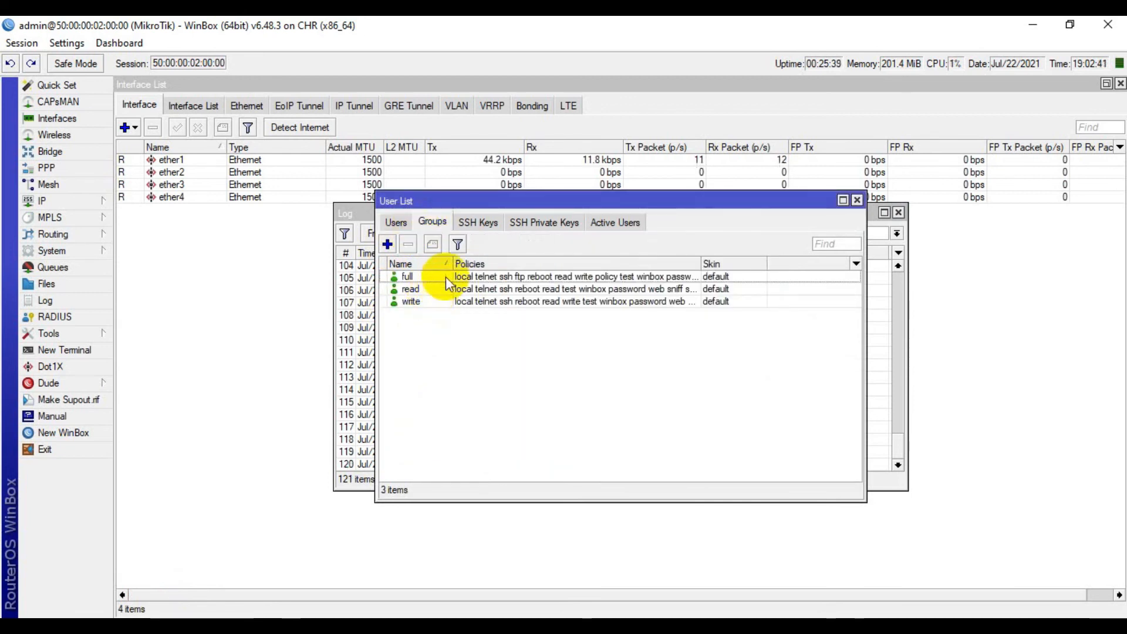
{"action": "double_click", "coordinate": [438, 277]}
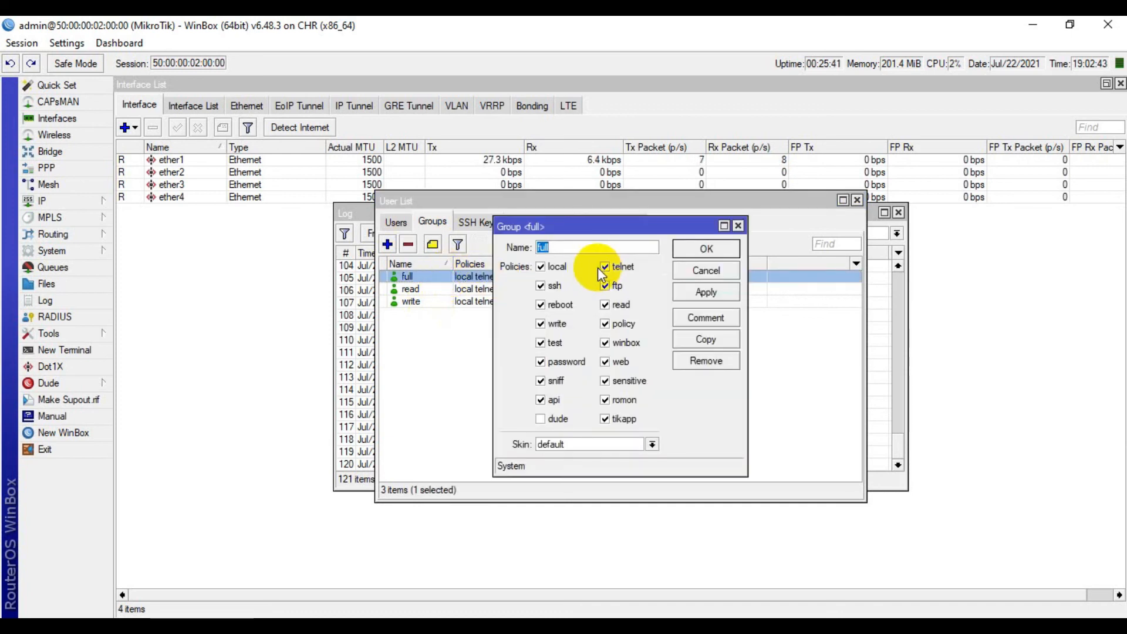
{"action": "left_click_drag", "start_coordinate": [604, 226], "coordinate": [974, 129]}
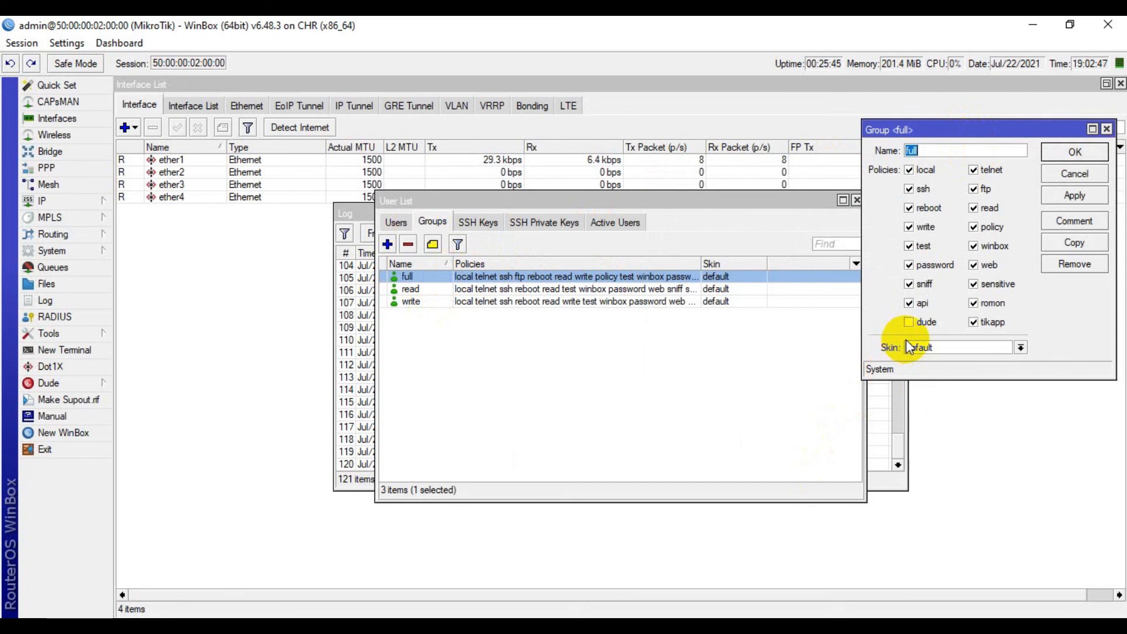
{"action": "double_click", "coordinate": [586, 289]}
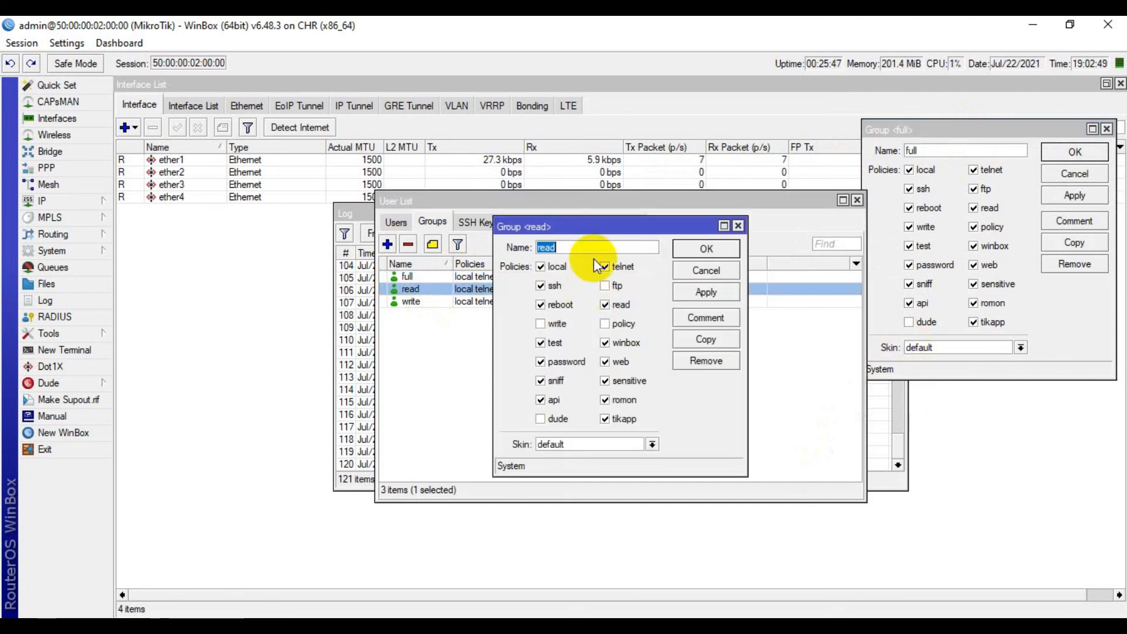
{"action": "left_click_drag", "start_coordinate": [610, 216], "coordinate": [640, 74]}
{"action": "left_click_drag", "start_coordinate": [525, 79], "coordinate": [180, 131]}
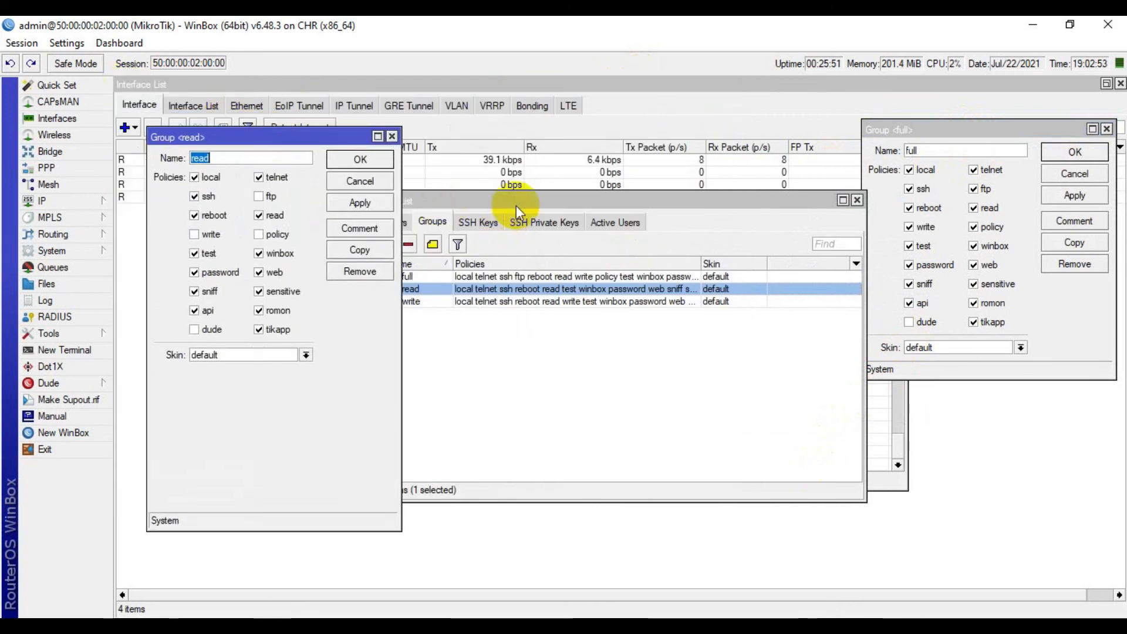
{"action": "left_click_drag", "start_coordinate": [516, 205], "coordinate": [637, 179]}
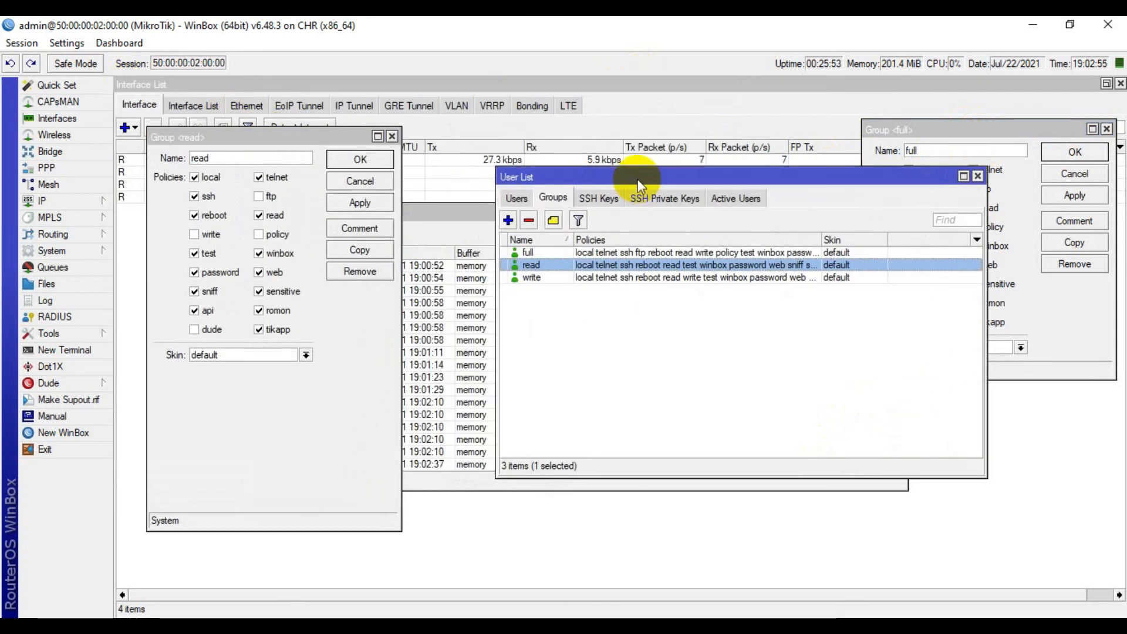
{"action": "double_click", "coordinate": [548, 276]}
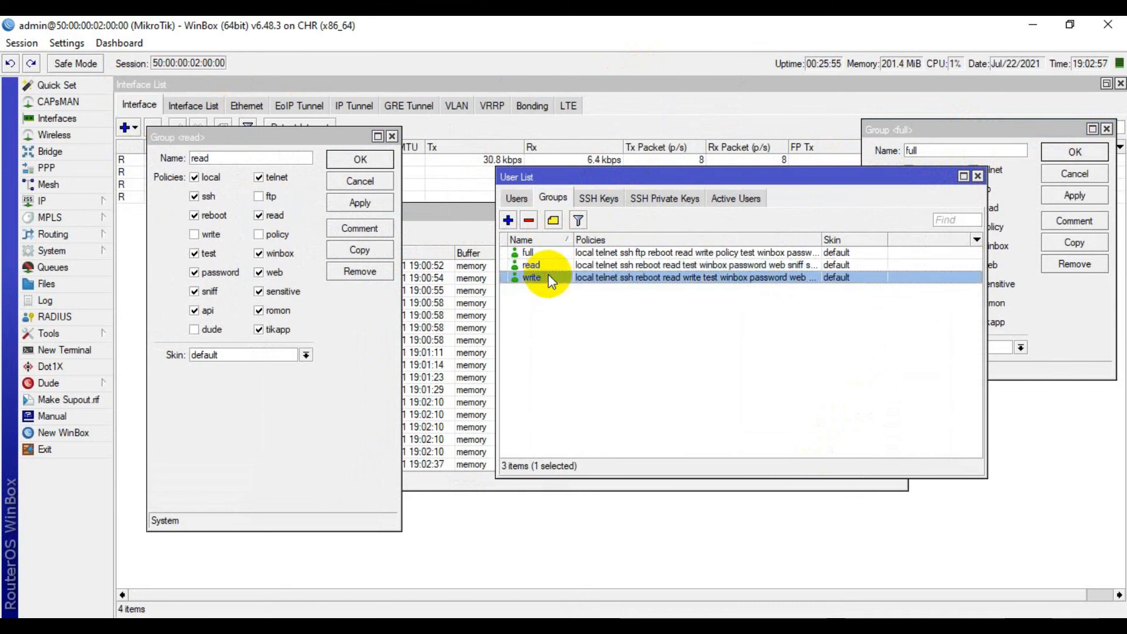